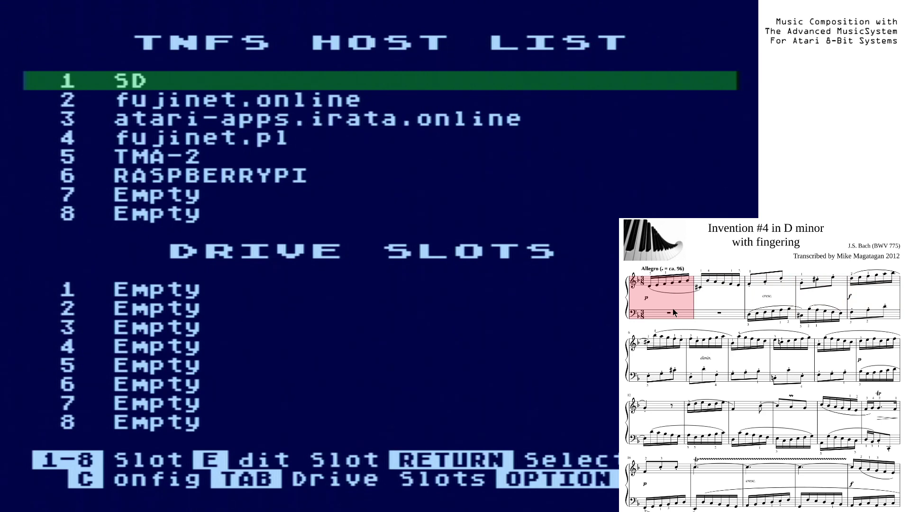
Mount Advanced_Musicsystem_II.atr from the atari-apps host's Music folder read-only in drive slot 1
{"action": "key", "text": "Down"}
{"action": "key", "text": "Down"}
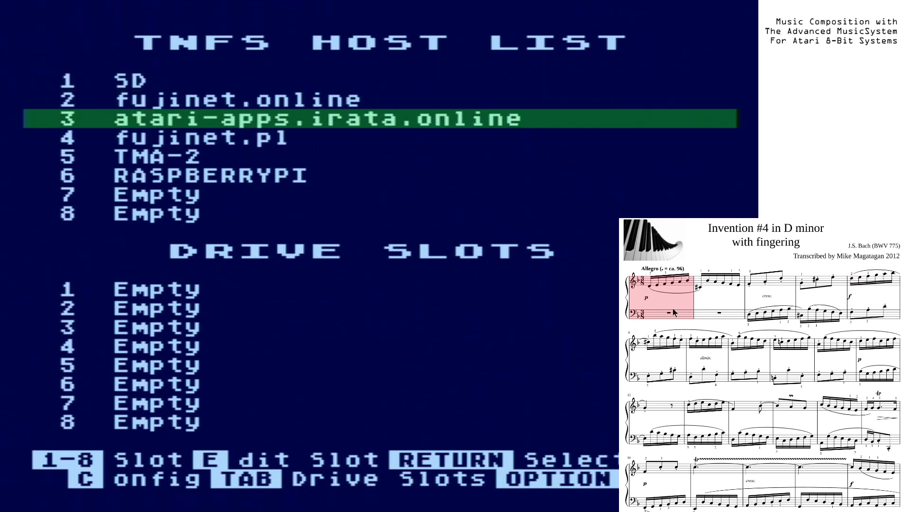
{"action": "key", "text": "Return"}
{"action": "key", "text": "Down"}
{"action": "key", "text": "Down"}
{"action": "key", "text": "Down"}
{"action": "key", "text": "Down"}
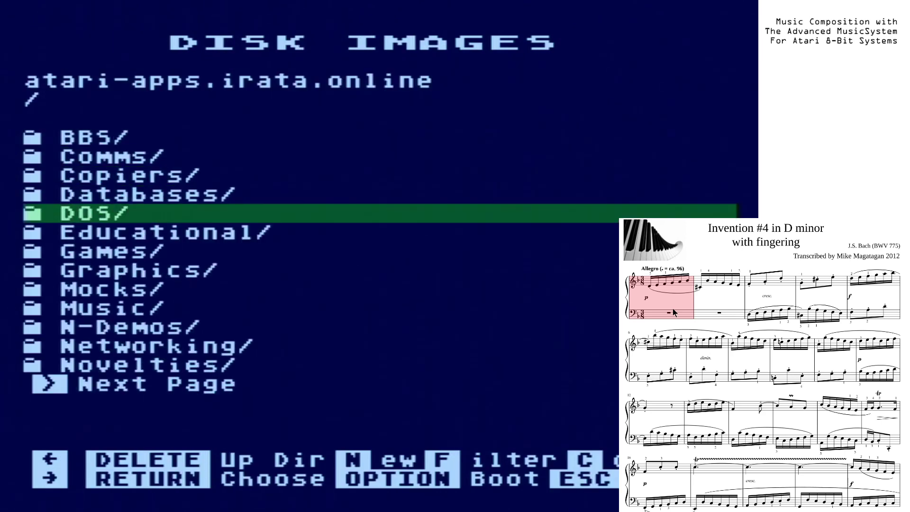
{"action": "key", "text": "Down"}
{"action": "key", "text": "Down"}
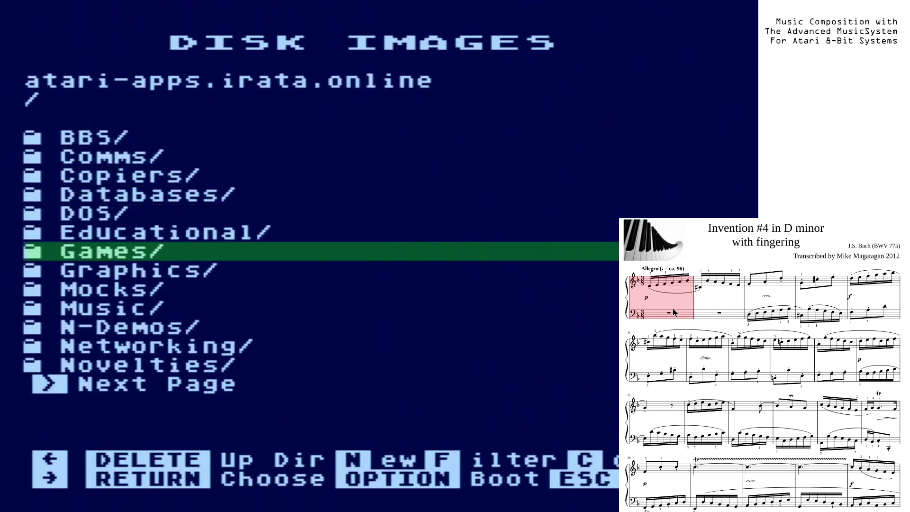
{"action": "key", "text": "Down"}
{"action": "key", "text": "Down"}
{"action": "key", "text": "Down"}
{"action": "key", "text": "Return"}
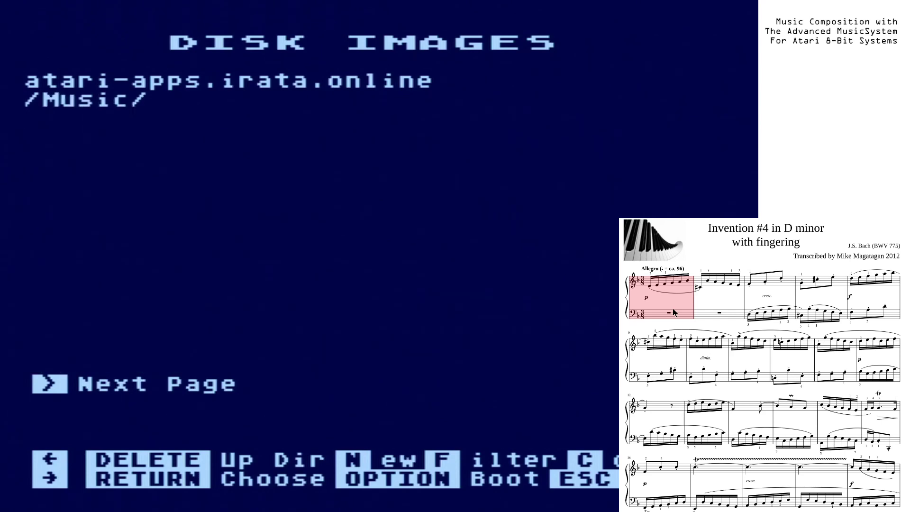
{"action": "key", "text": "Return"}
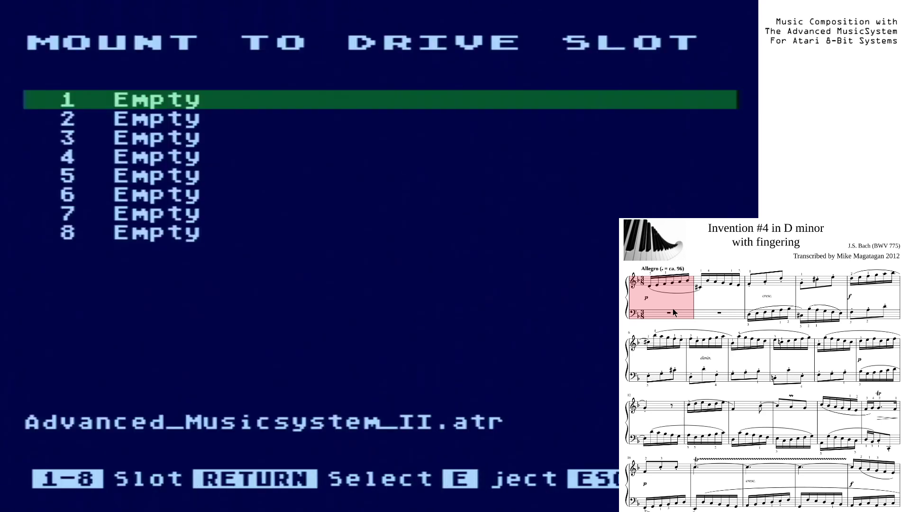
{"action": "key", "text": "Return"}
{"action": "key", "text": "Return"}
{"action": "key", "text": "Escape"}
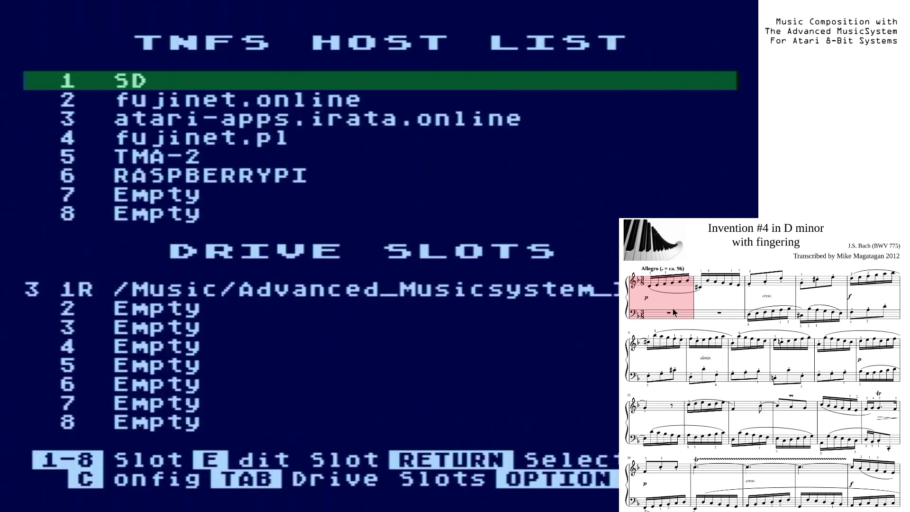
Mount AMS_Work_Disk.atr from the RASPBERRYPI host in drive slot 2
{"action": "key", "text": "Down"}
{"action": "key", "text": "Down"}
{"action": "key", "text": "Down"}
{"action": "key", "text": "Down"}
{"action": "key", "text": "Down"}
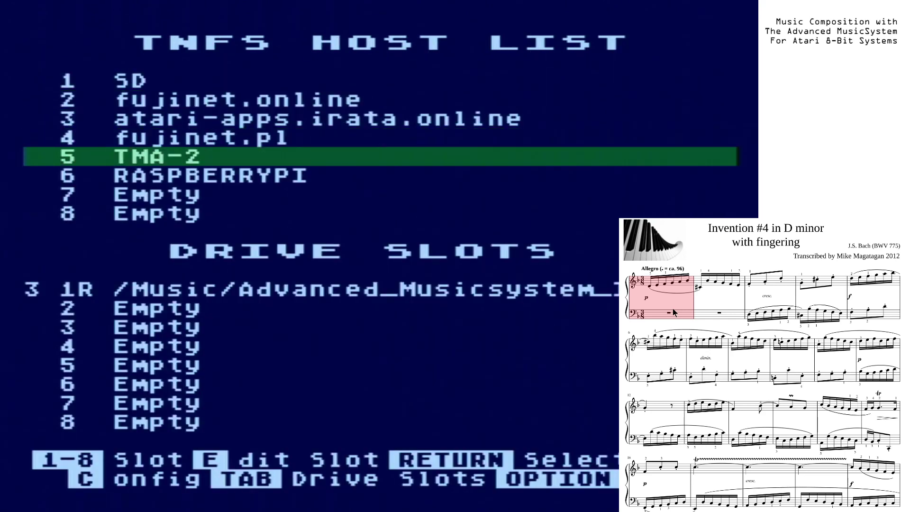
{"action": "key", "text": "Return"}
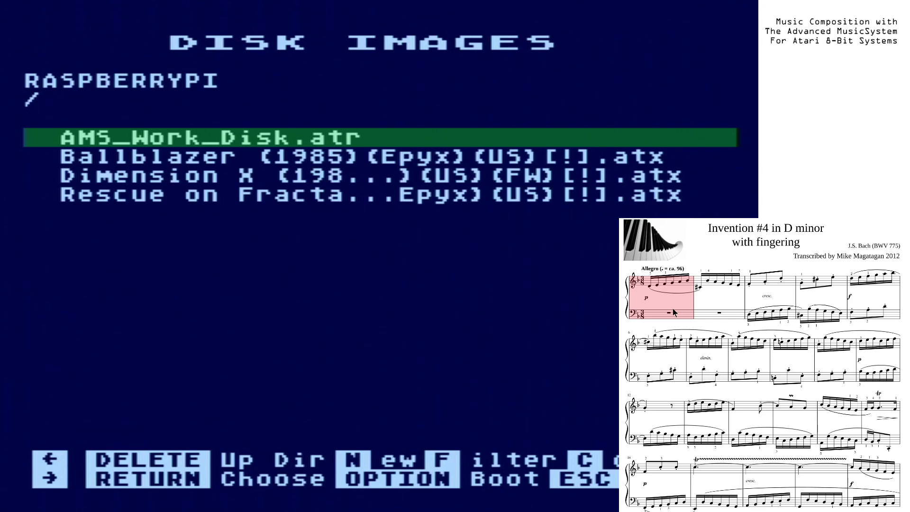
{"action": "key", "text": "Return"}
{"action": "key", "text": "Down"}
{"action": "key", "text": "Return"}
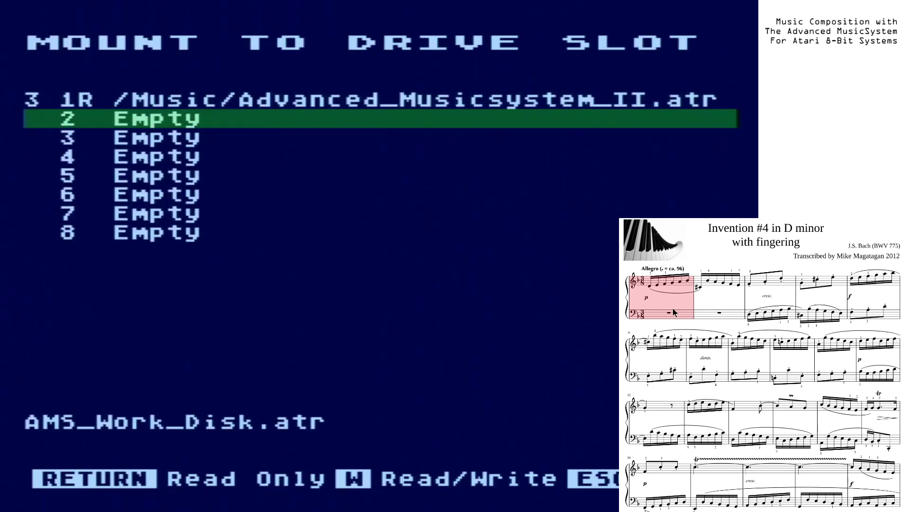
{"action": "key", "text": "w"}
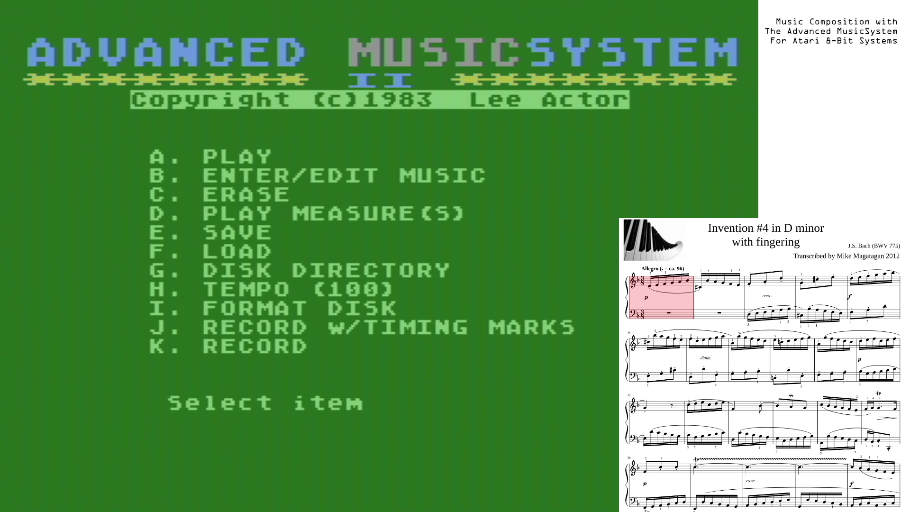
Try playing all voices, then choose ENTER/EDIT MUSIC to reach voice 1, measure 1
{"action": "key", "text": "a"}
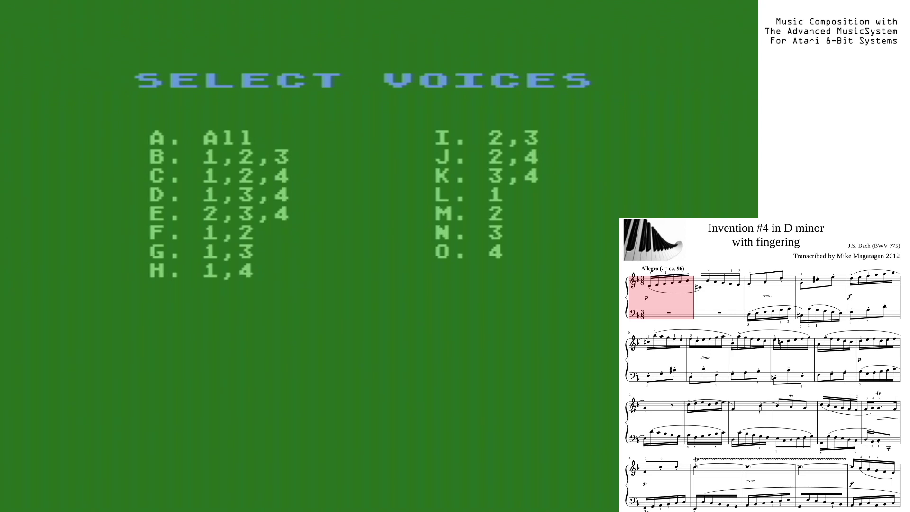
{"action": "key", "text": "a"}
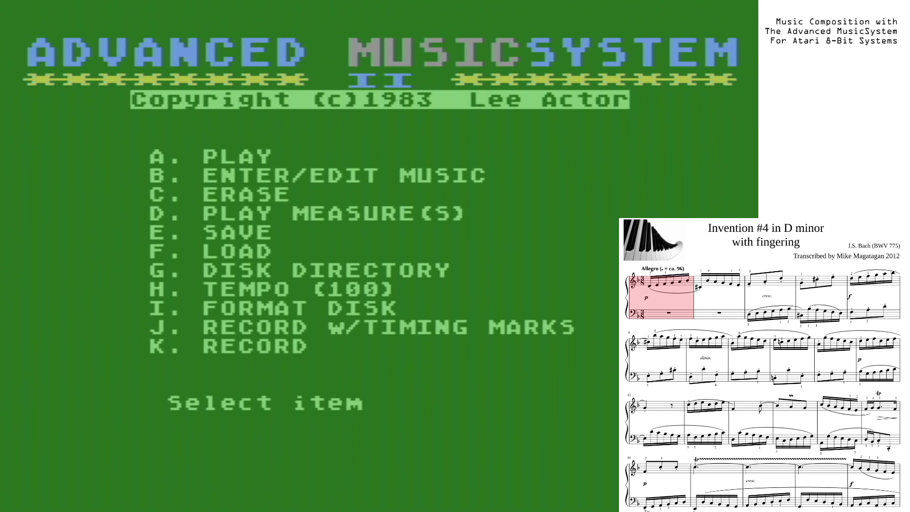
{"action": "key", "text": "b"}
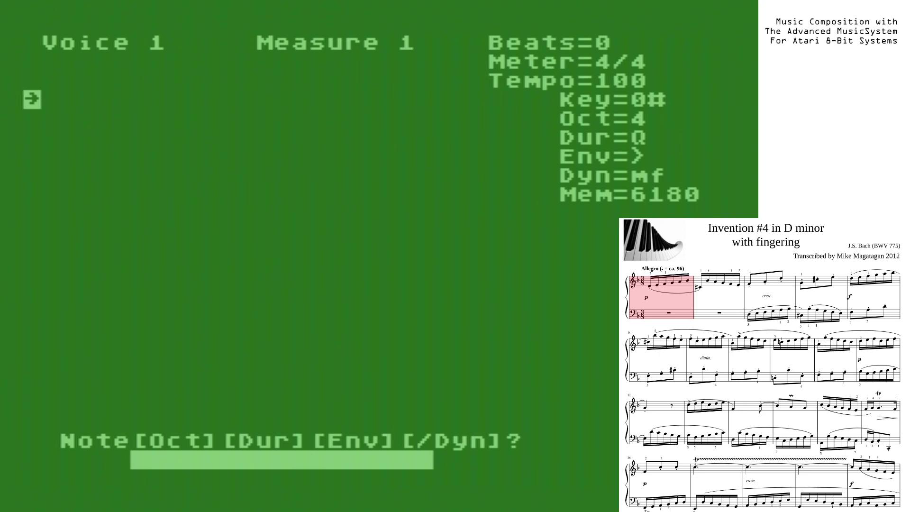
Use the MET command to set the meter to 3/8
{"action": "type", "text": "MET"}
{"action": "key", "text": "Return"}
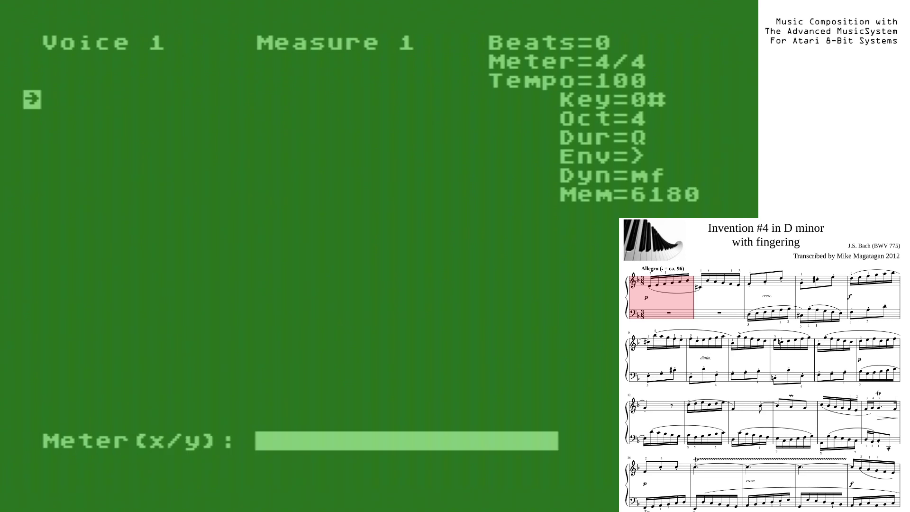
{"action": "type", "text": "3/8"}
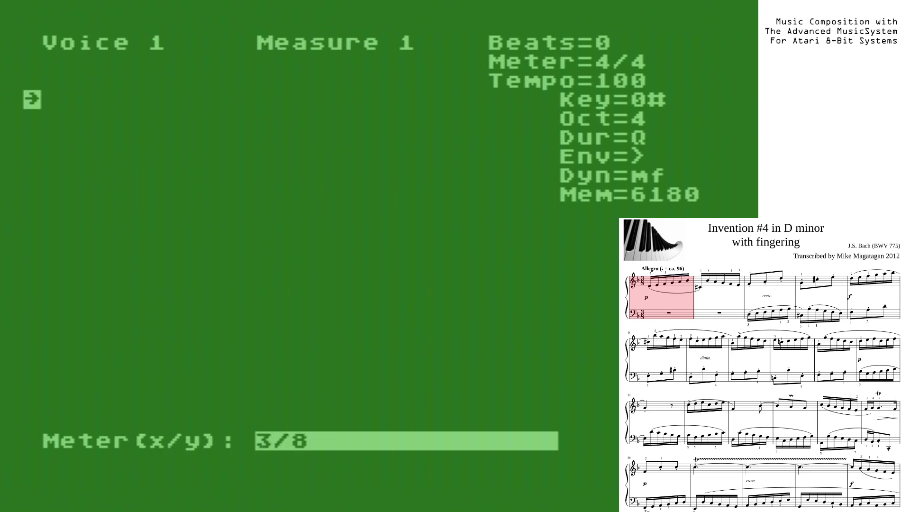
{"action": "key", "text": "Return"}
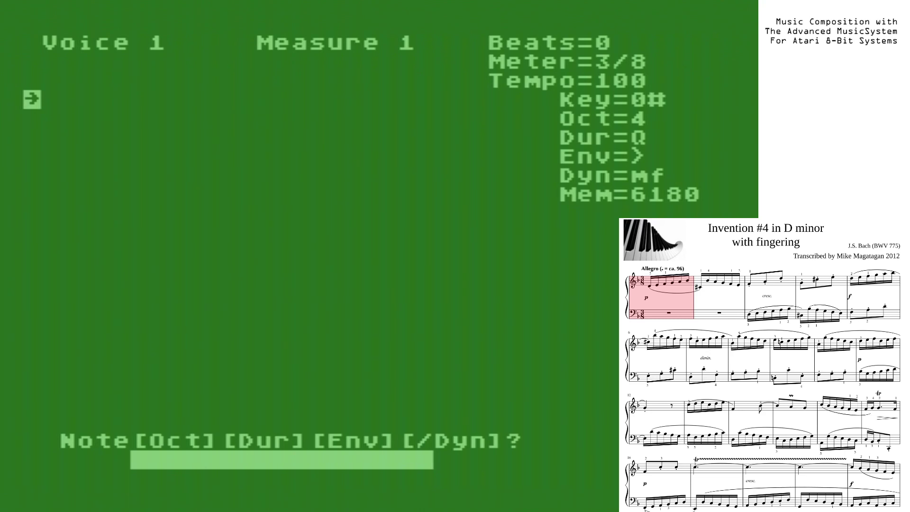
Use the KEY command with 1F to give the piece a one-flat key signature
{"action": "type", "text": "KEY"}
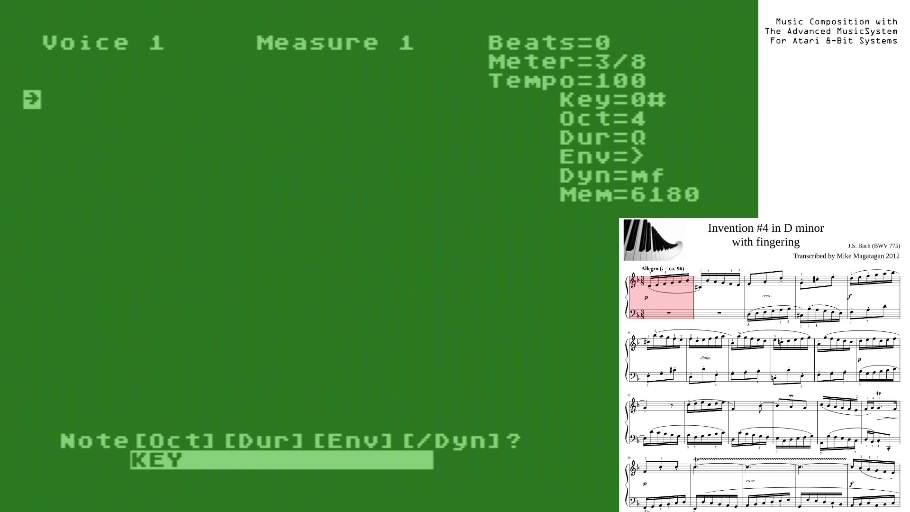
{"action": "key", "text": "Return"}
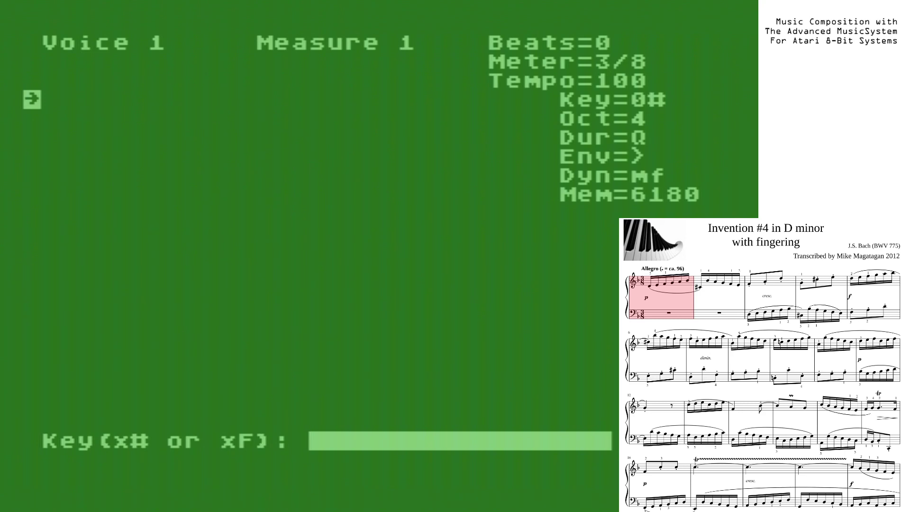
{"action": "type", "text": "1F"}
{"action": "key", "text": "Return"}
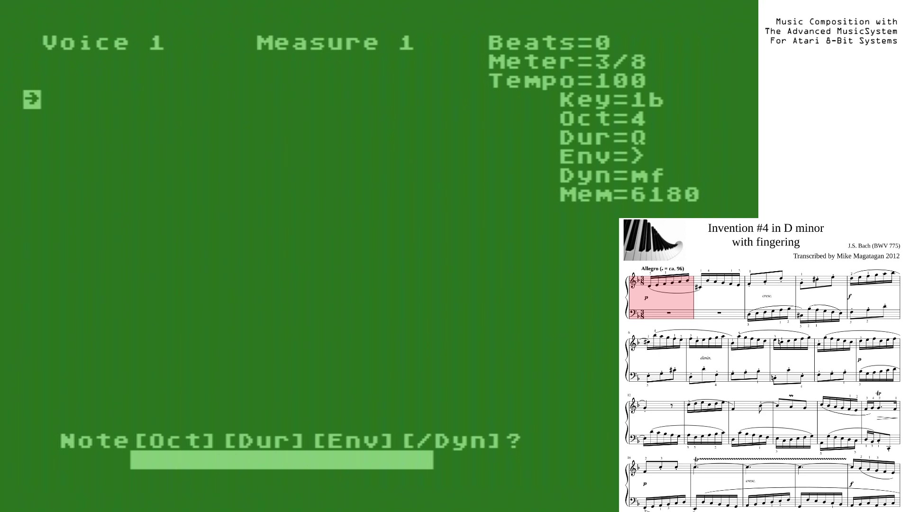
{"action": "type", "text": "D"}
{"action": "key", "text": "Return"}
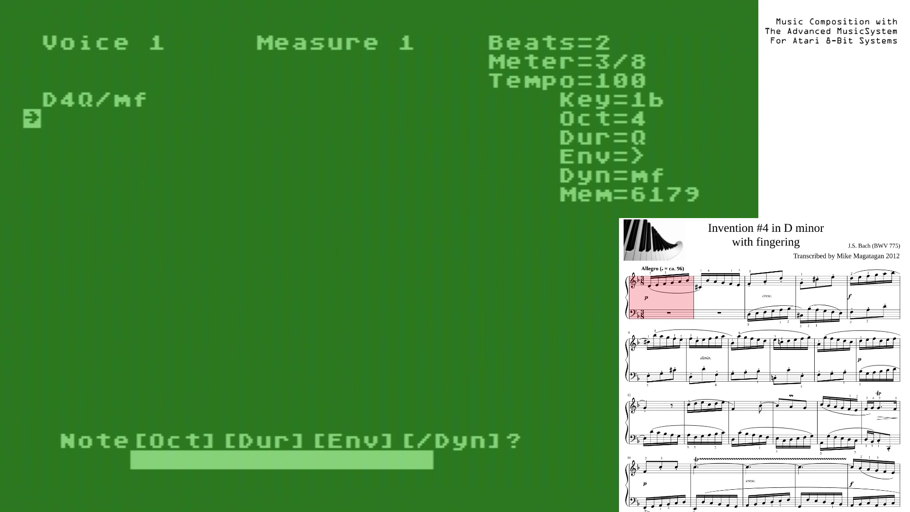
{"action": "key", "text": "Up"}
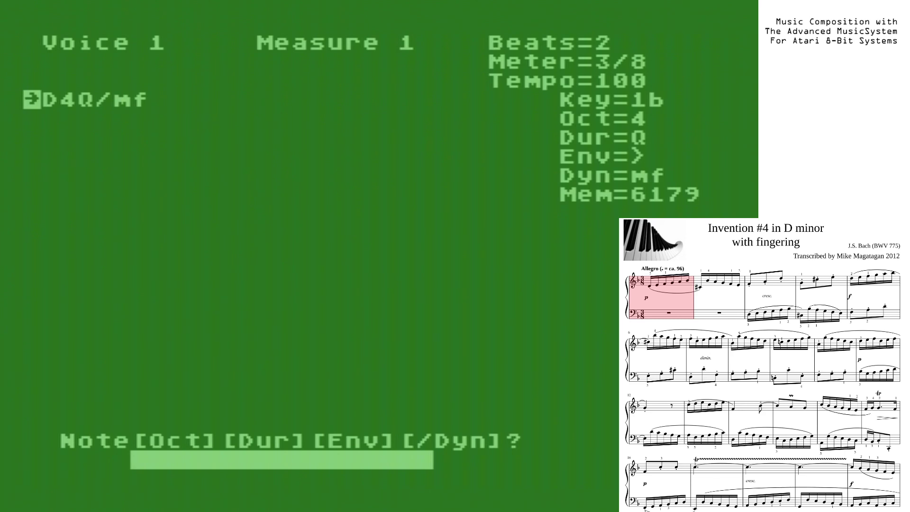
{"action": "key", "text": "BackSpace"}
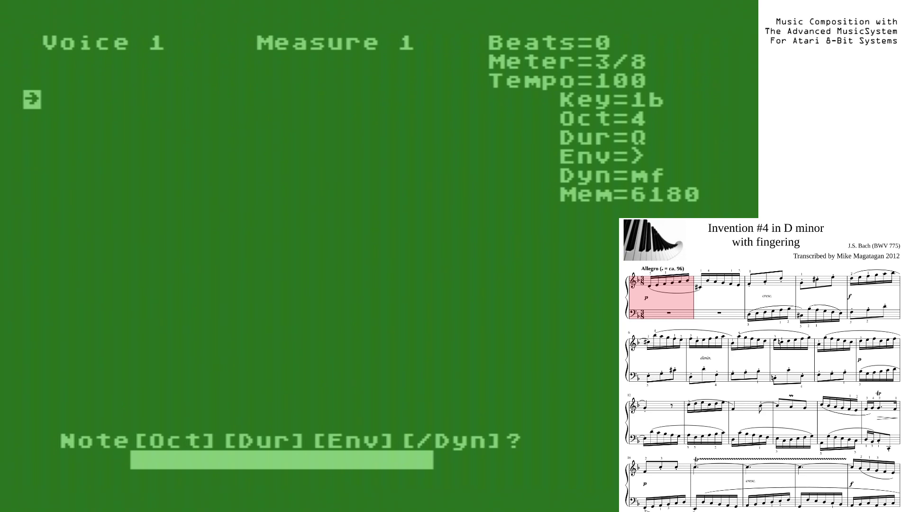
Enter sixteenths D, E, F and G in measure 1 of voice 1
{"action": "type", "text": "D5"}
{"action": "key", "text": "Return"}
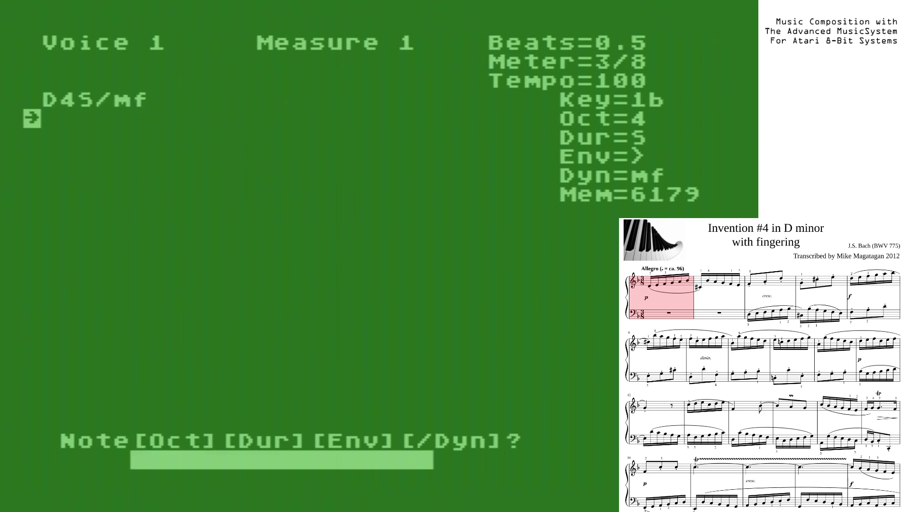
{"action": "type", "text": "E"}
{"action": "key", "text": "Return"}
{"action": "type", "text": "F"}
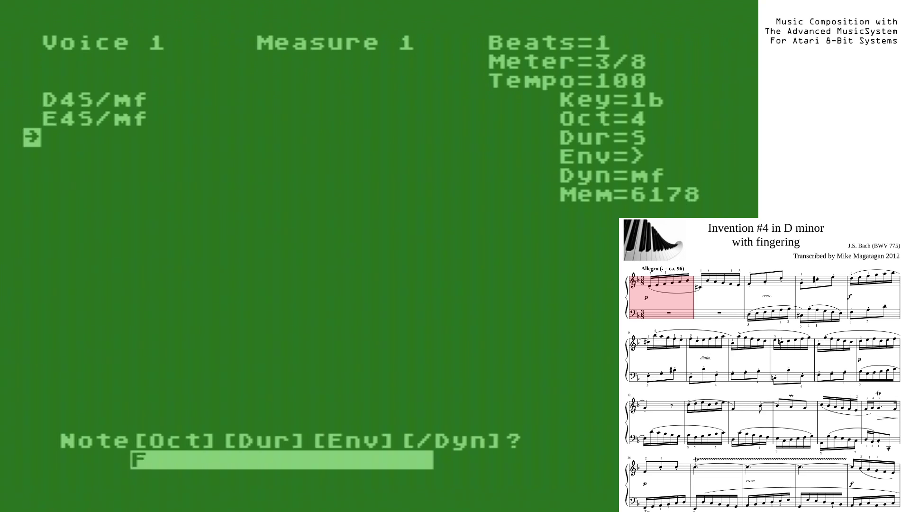
{"action": "key", "text": "Return"}
{"action": "type", "text": "G"}
{"action": "key", "text": "Return"}
Add A and B-flat to complete measure 1, then play it back
{"action": "type", "text": "A"}
{"action": "key", "text": "Return"}
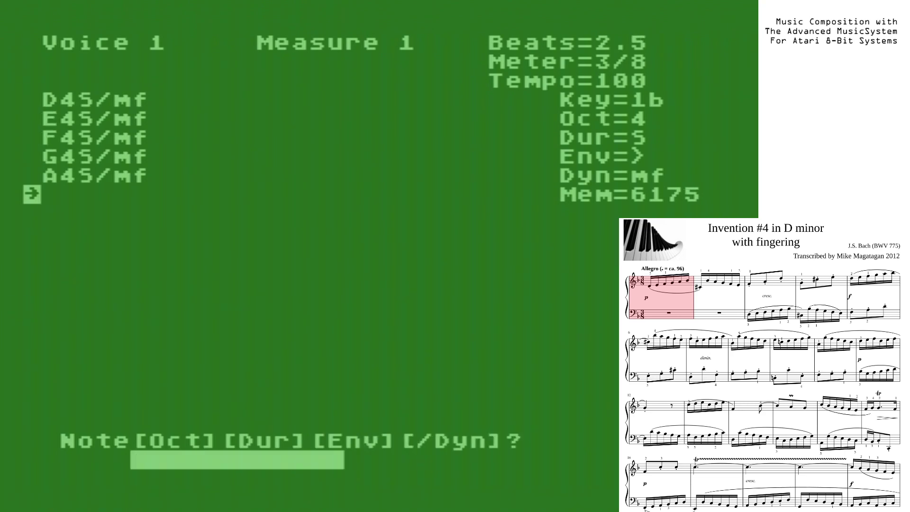
{"action": "type", "text": "B"}
{"action": "key", "text": "Return"}
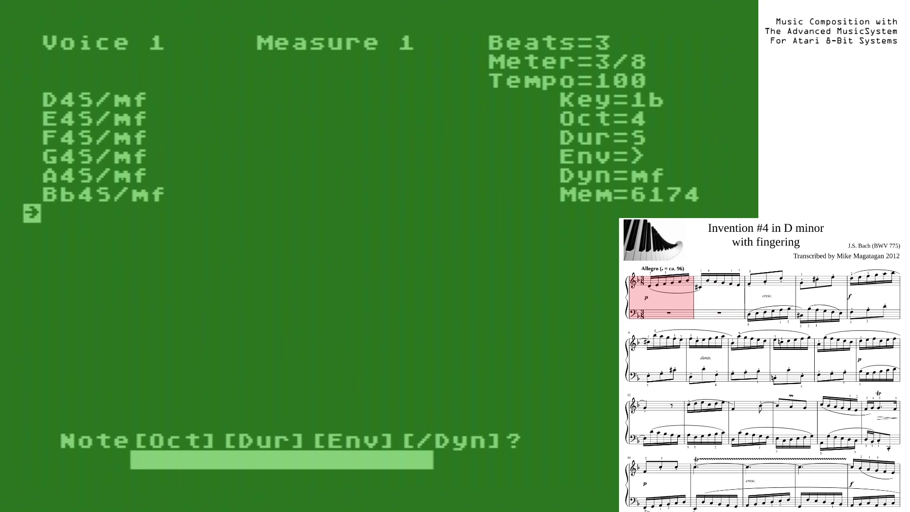
{"action": "type", "text": "P"}
Start measure 2 with sixteenths C#, B-flat and A
{"action": "type", "text": "M"}
{"action": "key", "text": "Return"}
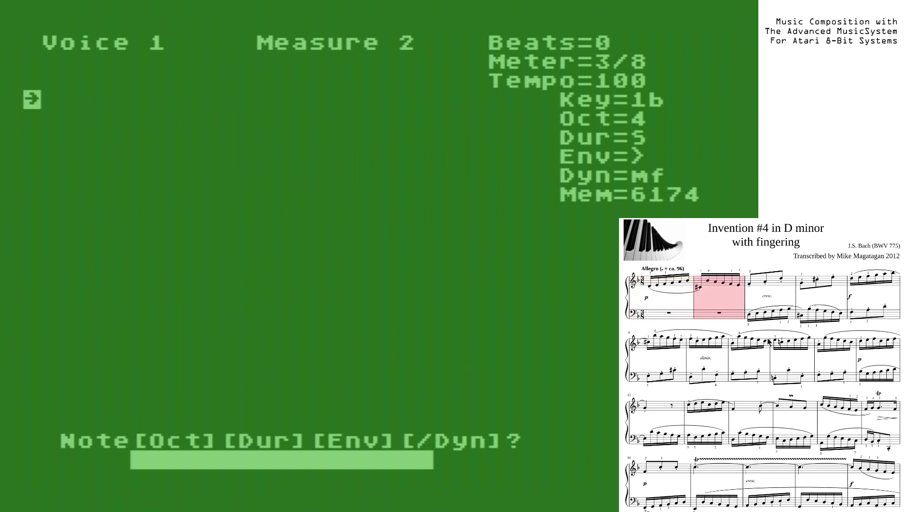
{"action": "type", "text": "C#4"}
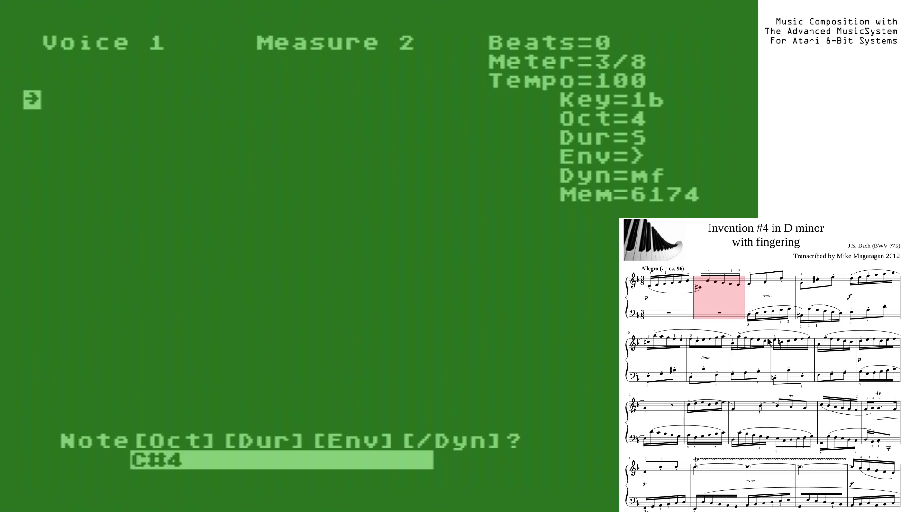
{"action": "key", "text": "Return"}
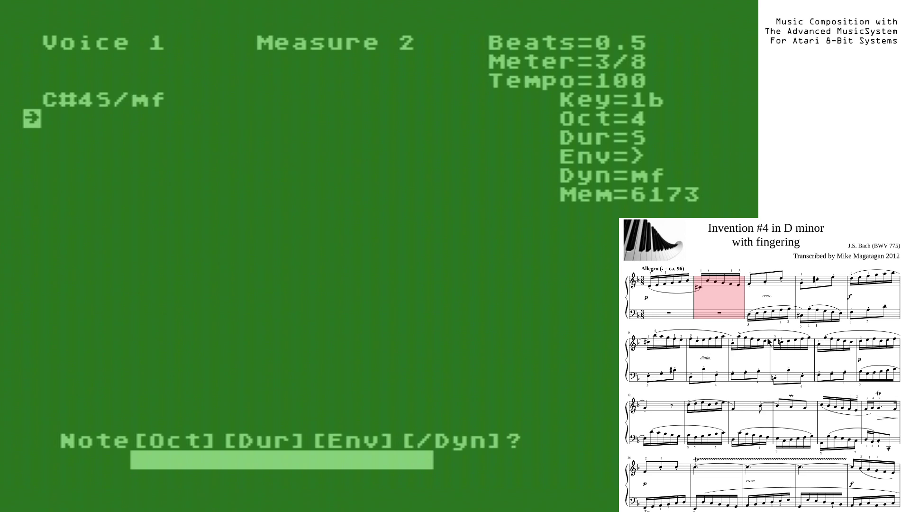
{"action": "type", "text": "B4"}
{"action": "key", "text": "Return"}
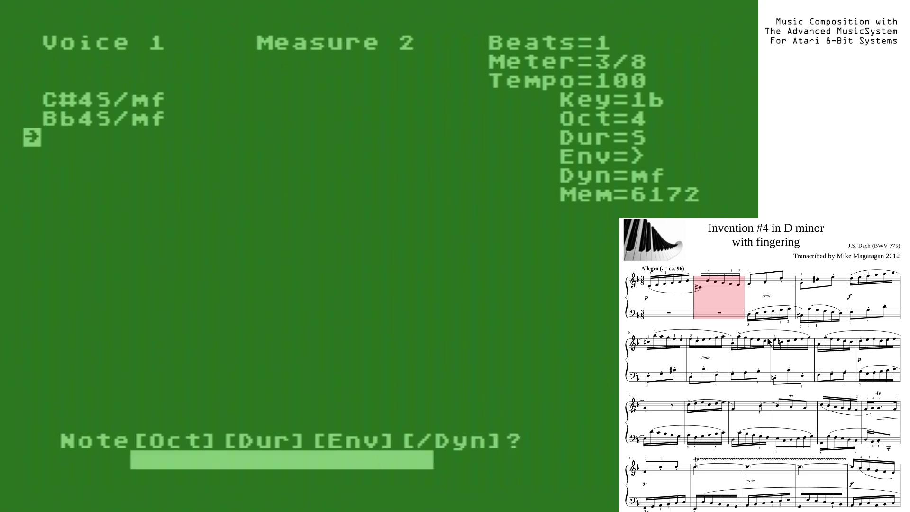
{"action": "type", "text": "A"}
{"action": "key", "text": "Return"}
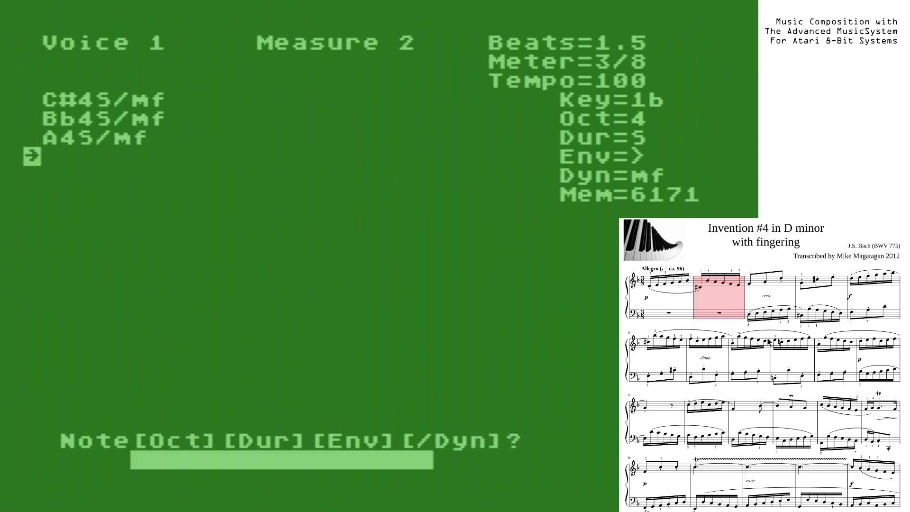
Add sixteenths G, F and E to complete measure 2
{"action": "type", "text": "G"}
{"action": "key", "text": "Return"}
{"action": "type", "text": "F"}
{"action": "key", "text": "Return"}
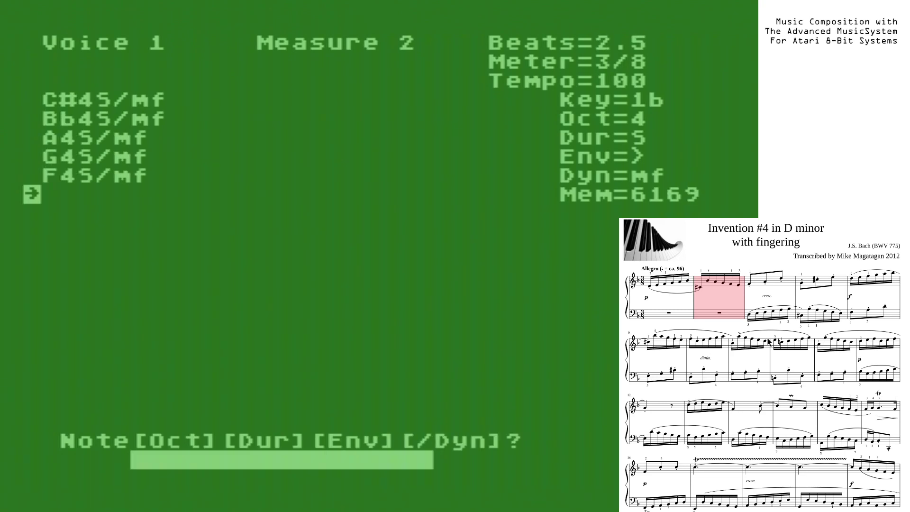
{"action": "type", "text": "E"}
{"action": "key", "text": "Return"}
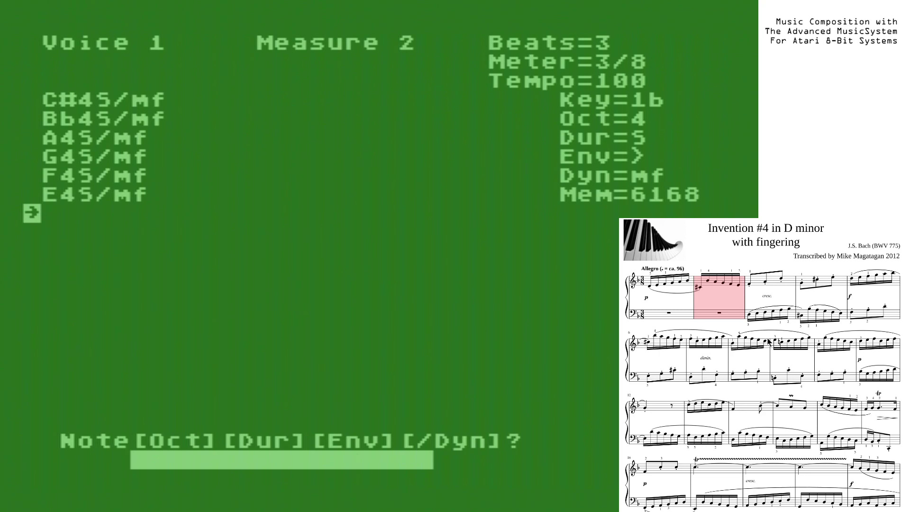
Attempt an extra G in the full measure, then close measure 2 and start measure 3
{"action": "type", "text": "G"}
{"action": "key", "text": "Return"}
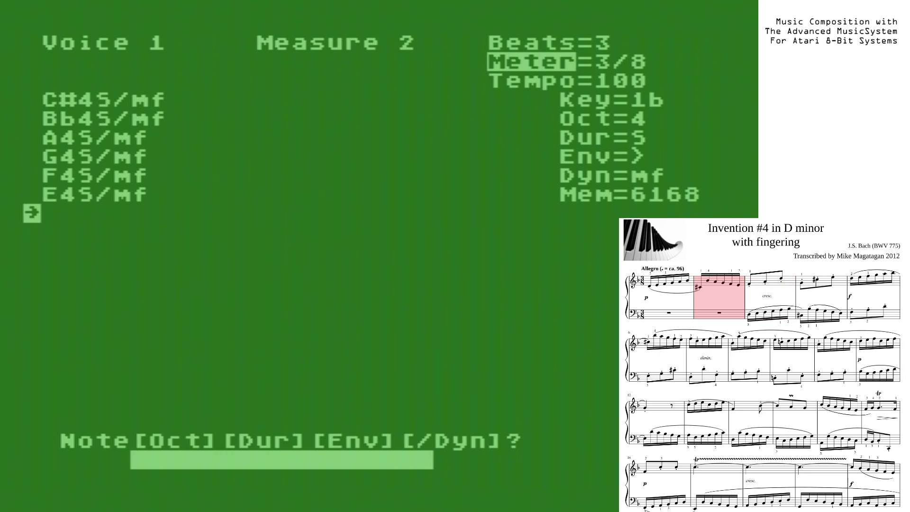
{"action": "type", "text": "M"}
{"action": "key", "text": "Return"}
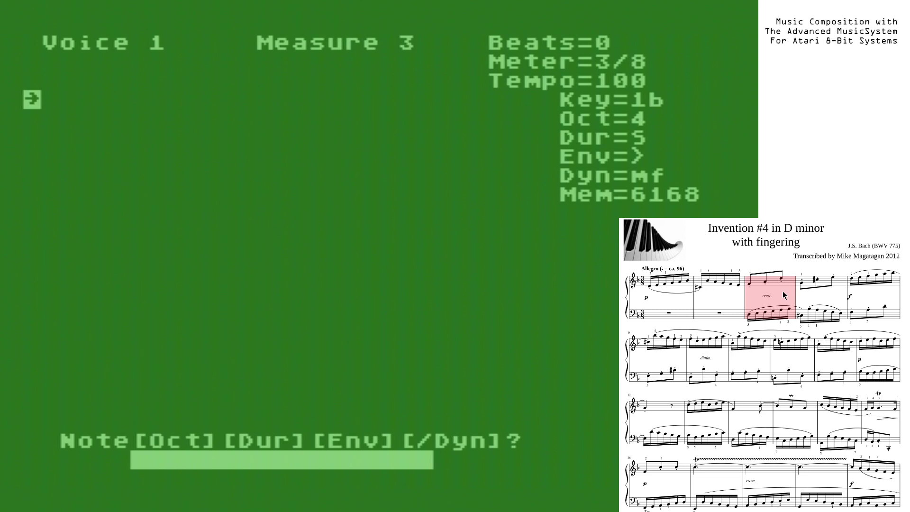
Fill measure 3 with eighth notes F4, A and D
{"action": "type", "text": "F4E"}
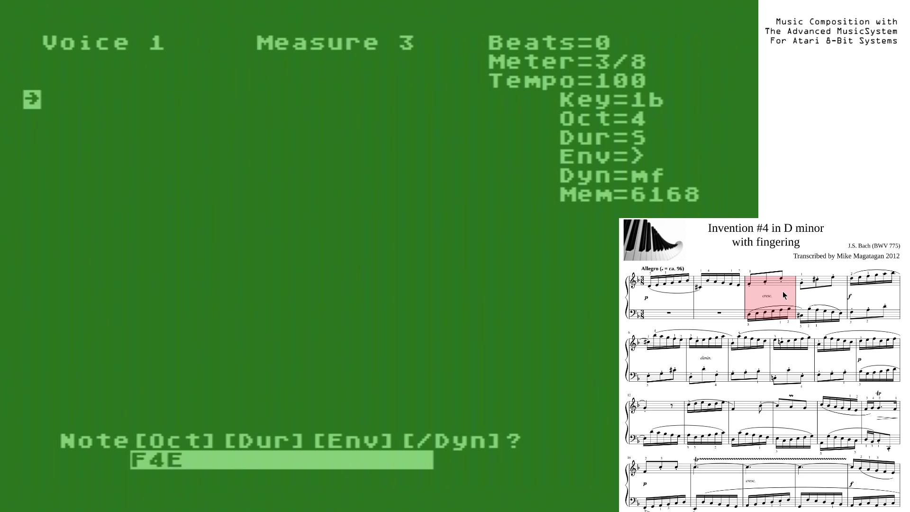
{"action": "key", "text": "Return"}
{"action": "type", "text": "A"}
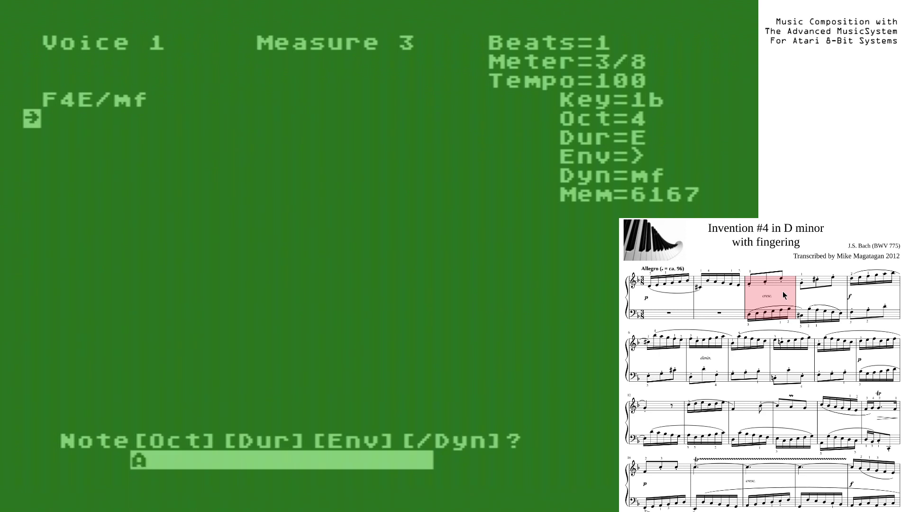
{"action": "key", "text": "Return"}
{"action": "type", "text": "D"}
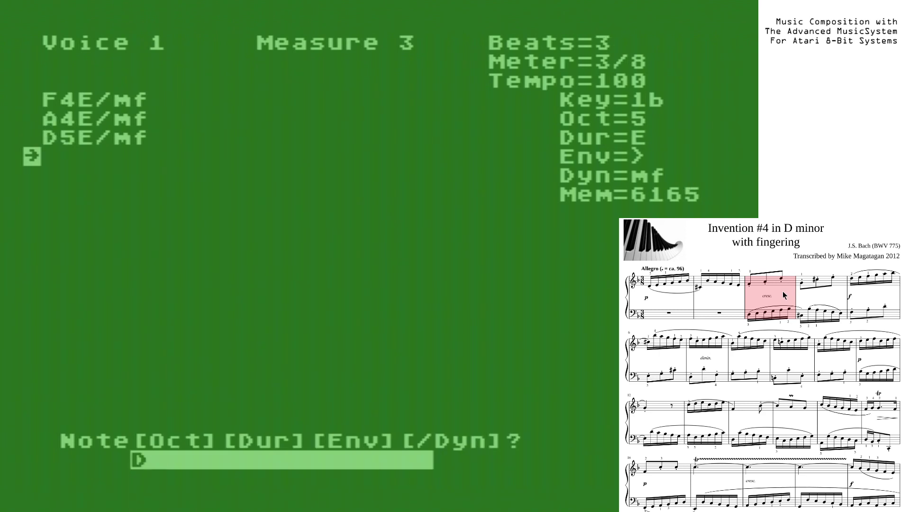
{"action": "key", "text": "Return"}
{"action": "key", "text": "Return"}
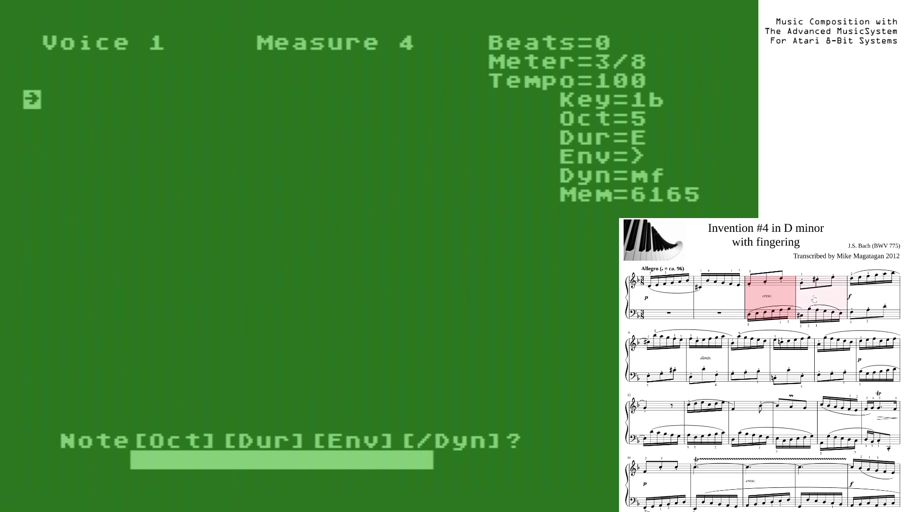
Fill measure 4 with eighths G4, C#5 and E5, then move on to measure 5
{"action": "left_click", "coordinate": [810, 315]}
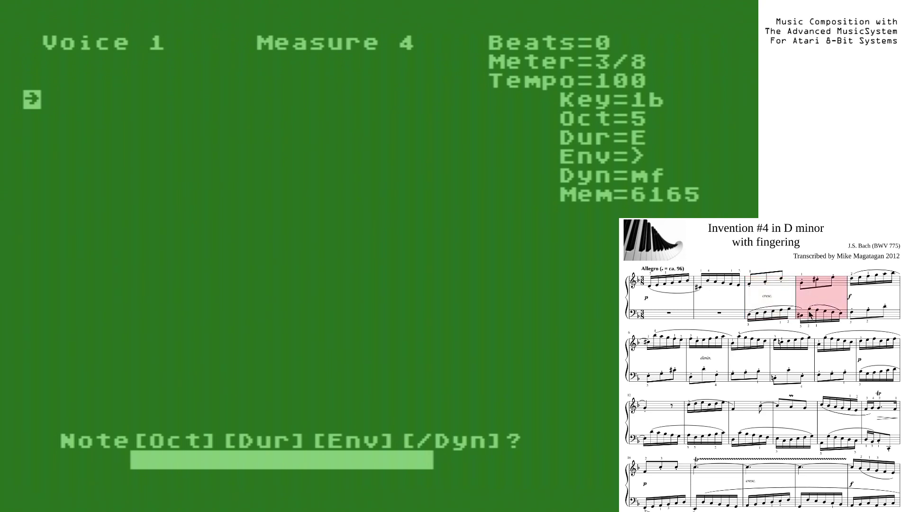
{"action": "type", "text": "G4"}
{"action": "key", "text": "Return"}
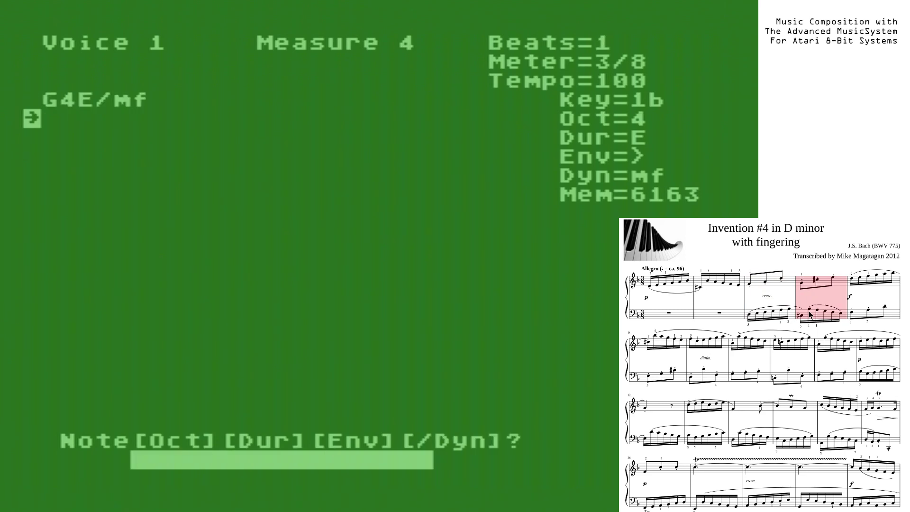
{"action": "type", "text": "C#5"}
{"action": "key", "text": "Return"}
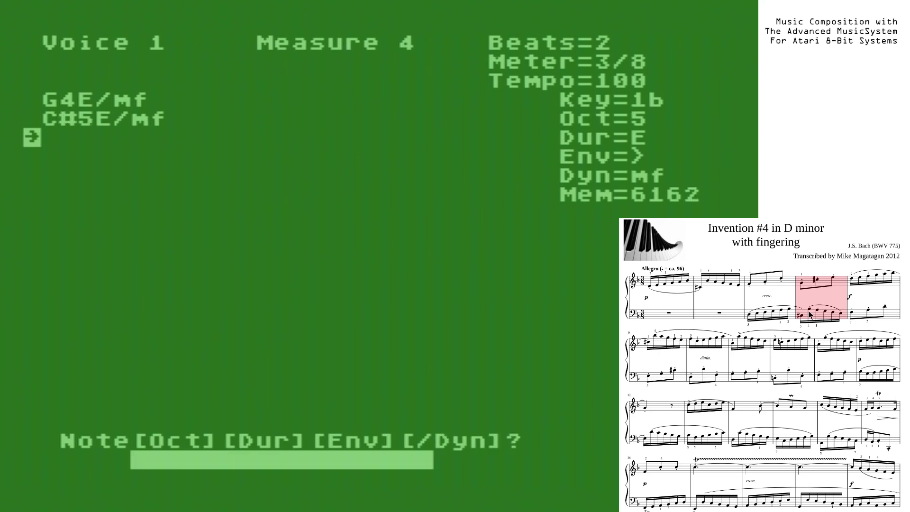
{"action": "type", "text": "E5"}
{"action": "key", "text": "Return"}
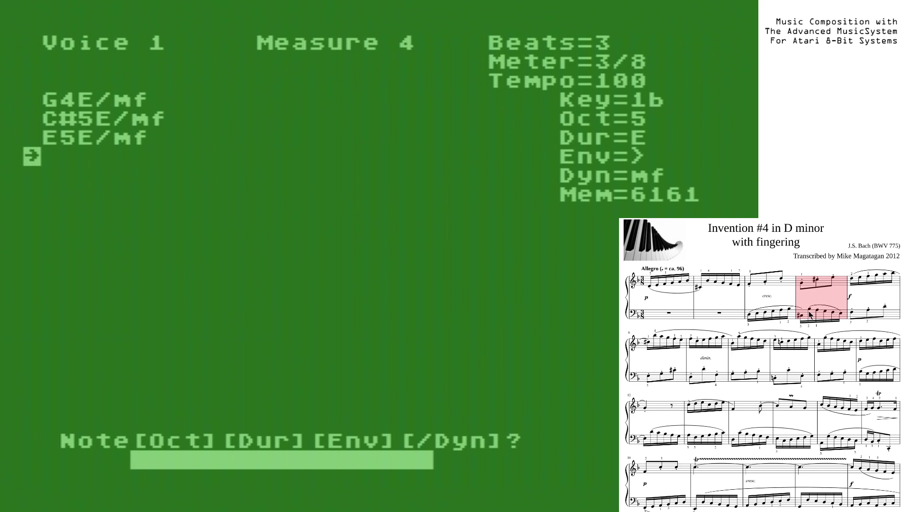
{"action": "key", "text": "Return"}
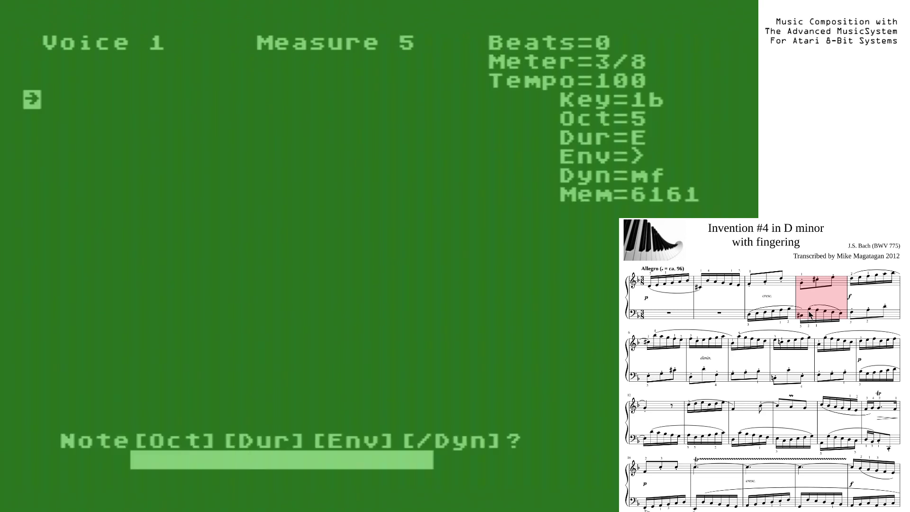
Enter rising sixteenths D5, E5, F5, G5, A5 and B-flat5 in measure 5
{"action": "left_click", "coordinate": [861, 278]}
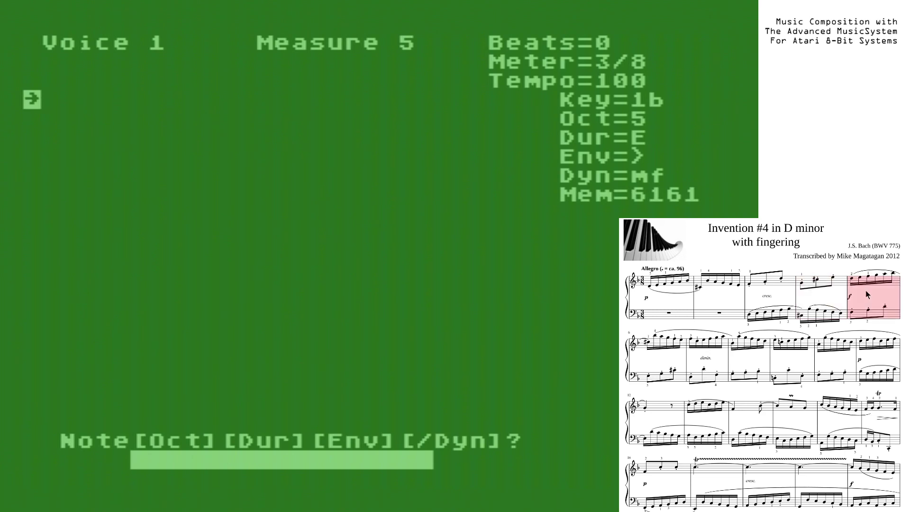
{"action": "type", "text": "D5S"}
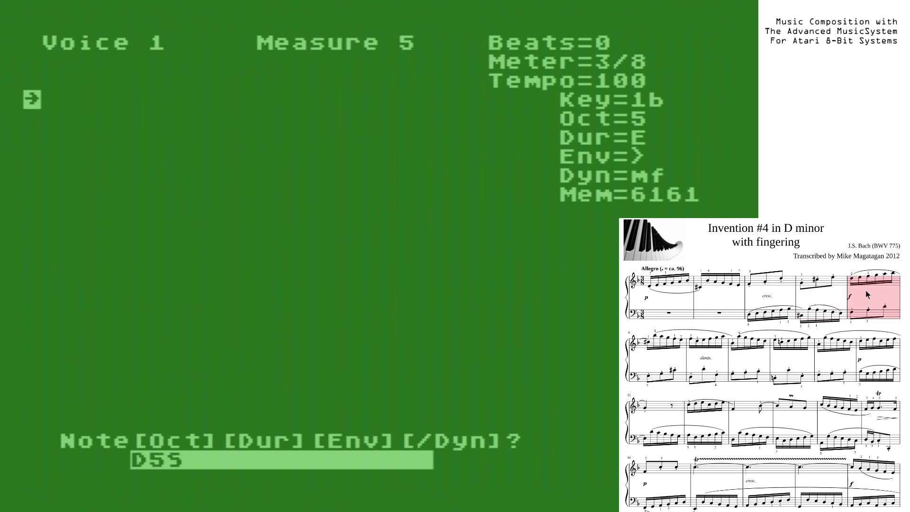
{"action": "key", "text": "Return"}
{"action": "type", "text": "E"}
{"action": "key", "text": "Return"}
{"action": "type", "text": "F"}
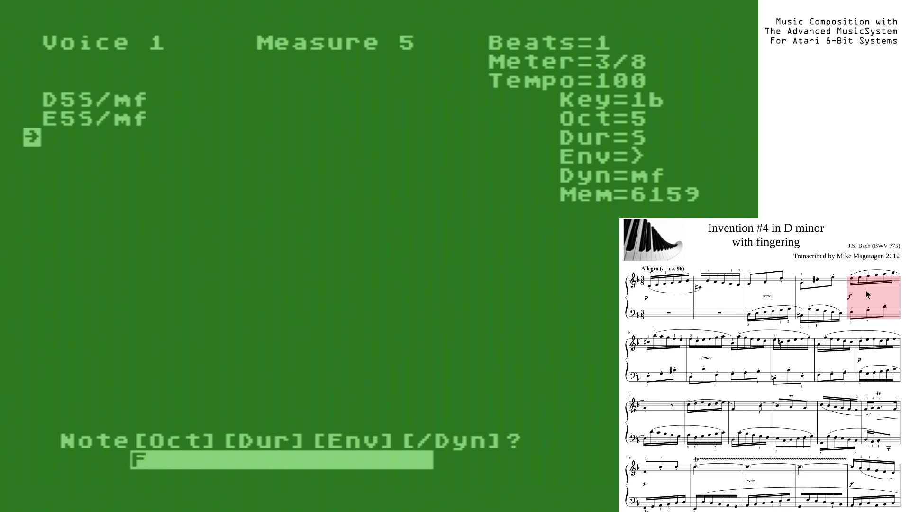
{"action": "key", "text": "Return"}
{"action": "type", "text": "G"}
{"action": "key", "text": "Return"}
{"action": "type", "text": "A"}
{"action": "key", "text": "Return"}
{"action": "type", "text": "B"}
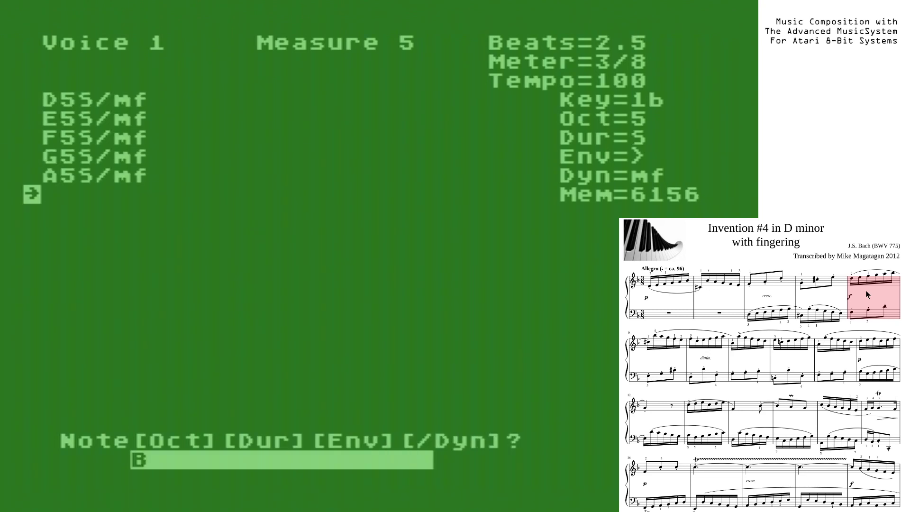
{"action": "key", "text": "Return"}
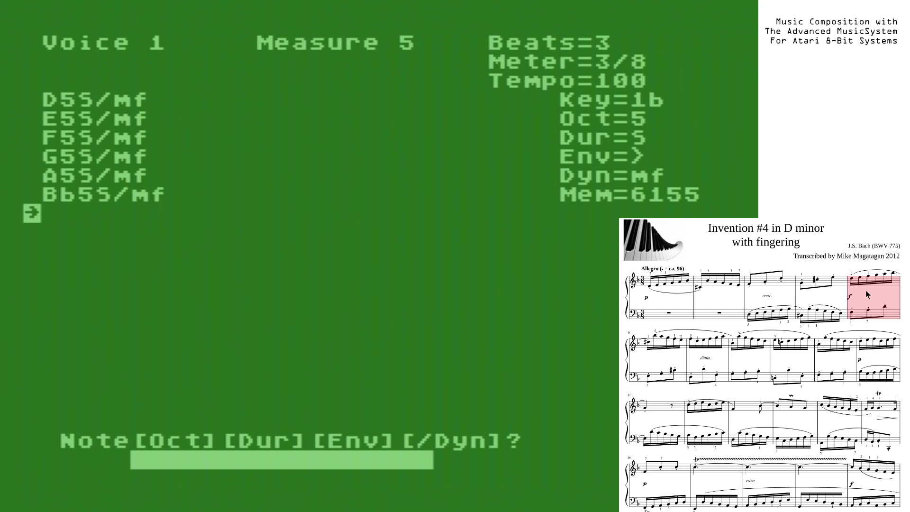
Leave note entry and return to the main menu
{"action": "key", "text": "Escape"}
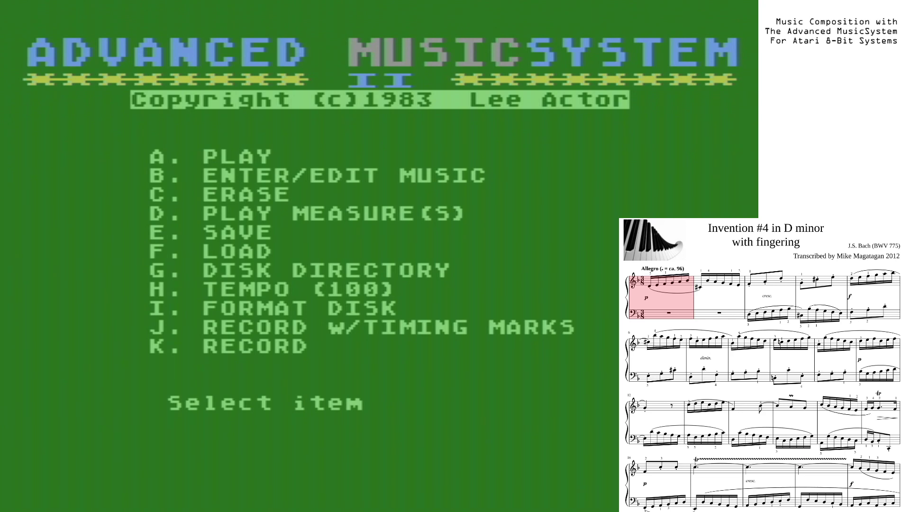
Open note entry for voice 2 and fill measure 1 with three eighth rests
{"action": "key", "text": "b"}
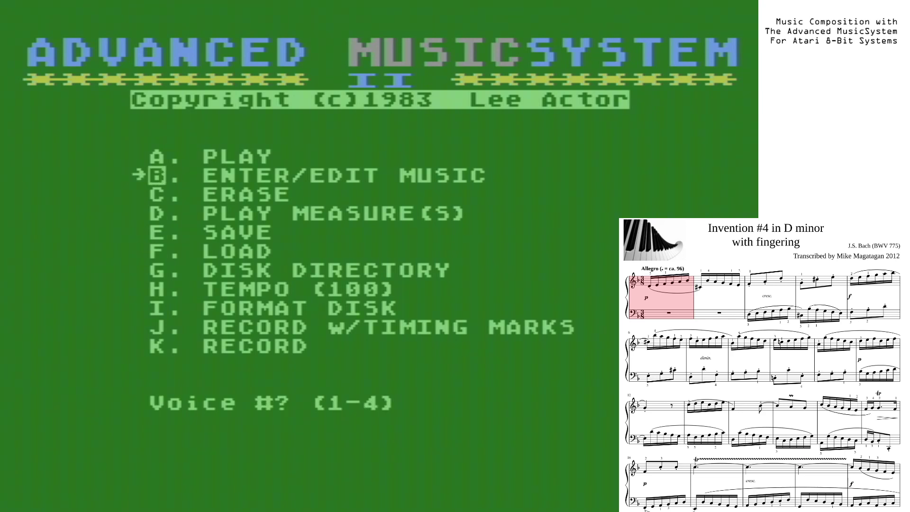
{"action": "key", "text": "2"}
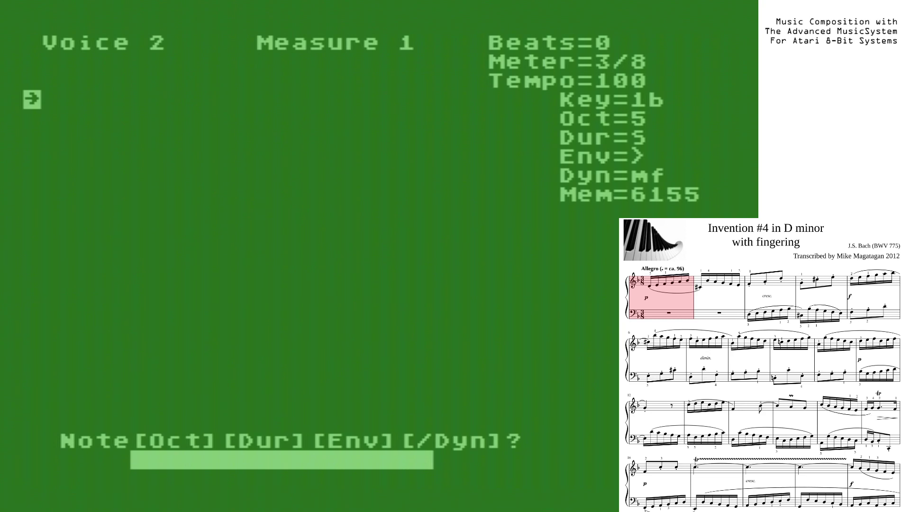
{"action": "type", "text": "RE"}
{"action": "key", "text": "Return"}
{"action": "type", "text": "RE"}
{"action": "key", "text": "Return"}
{"action": "type", "text": "RE"}
{"action": "key", "text": "Return"}
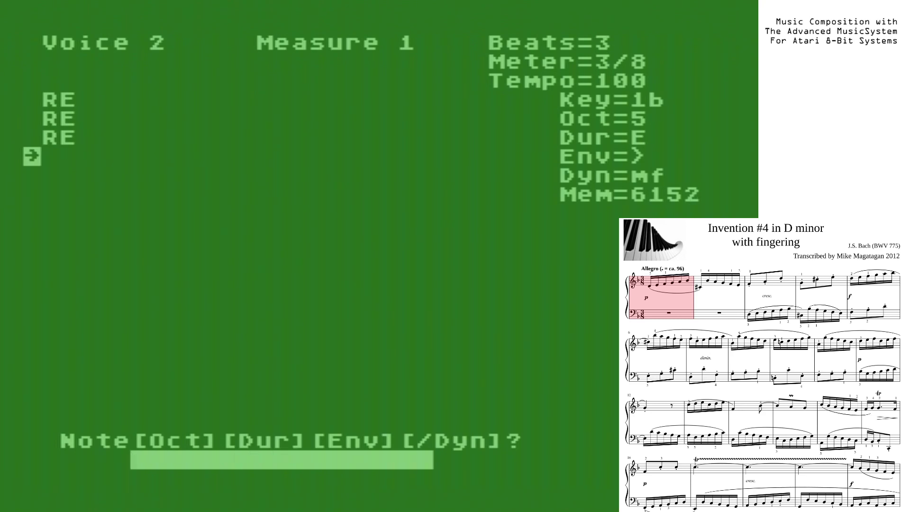
{"action": "type", "text": "M"}
{"action": "key", "text": "Return"}
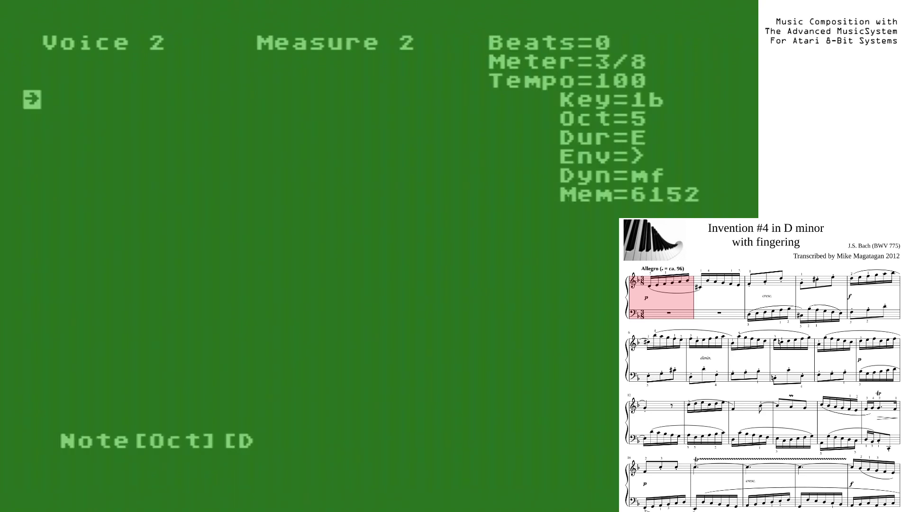
Fill measure 2 with three eighth rests and begin measure 3
{"action": "type", "text": "RE"}
{"action": "key", "text": "Return"}
{"action": "type", "text": "RE"}
{"action": "key", "text": "Return"}
{"action": "type", "text": "RE"}
{"action": "key", "text": "Return"}
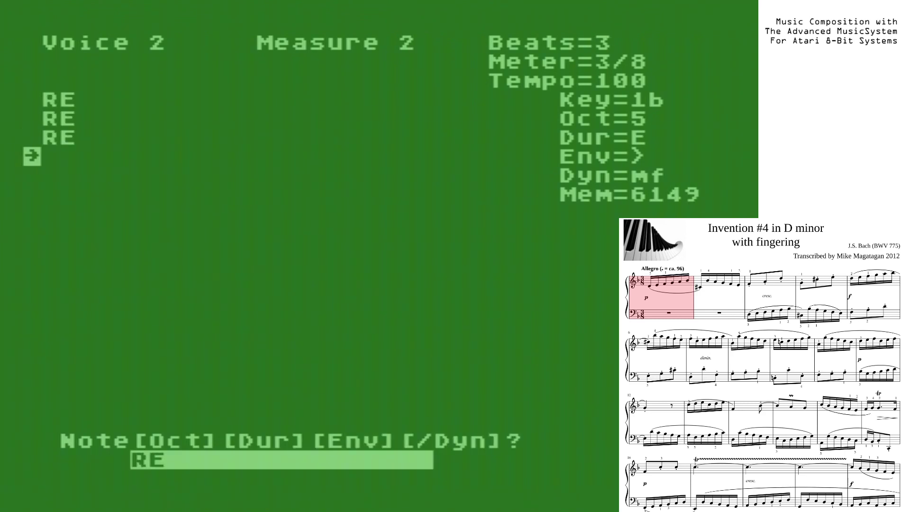
{"action": "type", "text": "M"}
{"action": "key", "text": "Return"}
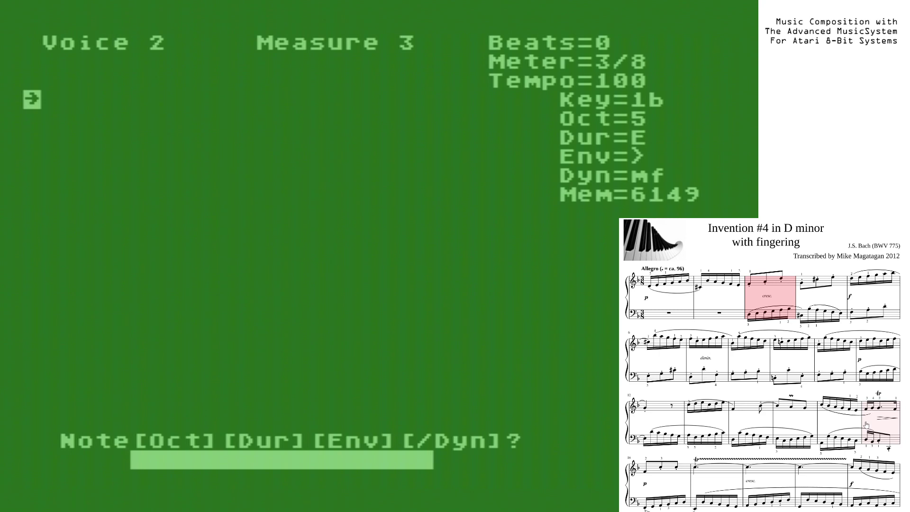
Enter the opening D sixteenth, replacing the mistaken octave-3 D35 with D25
{"action": "type", "text": "D35"}
{"action": "key", "text": "Return"}
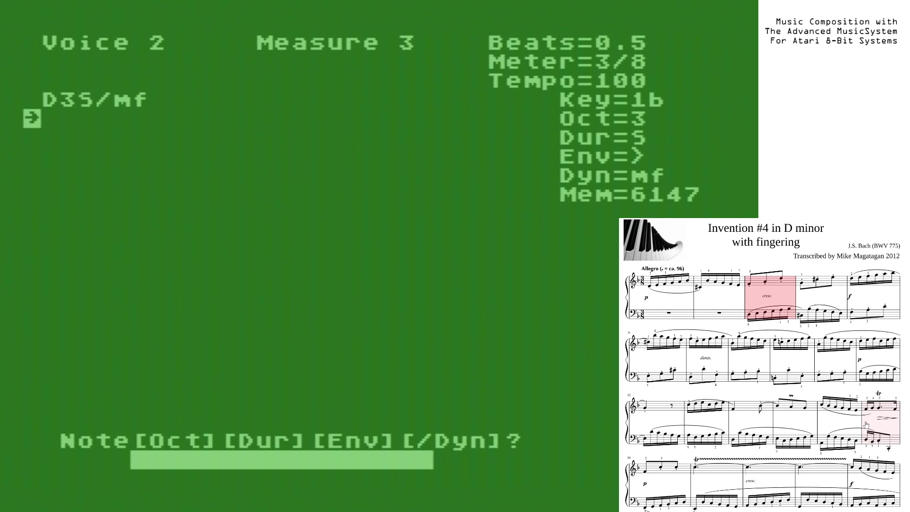
{"action": "key", "text": "Up"}
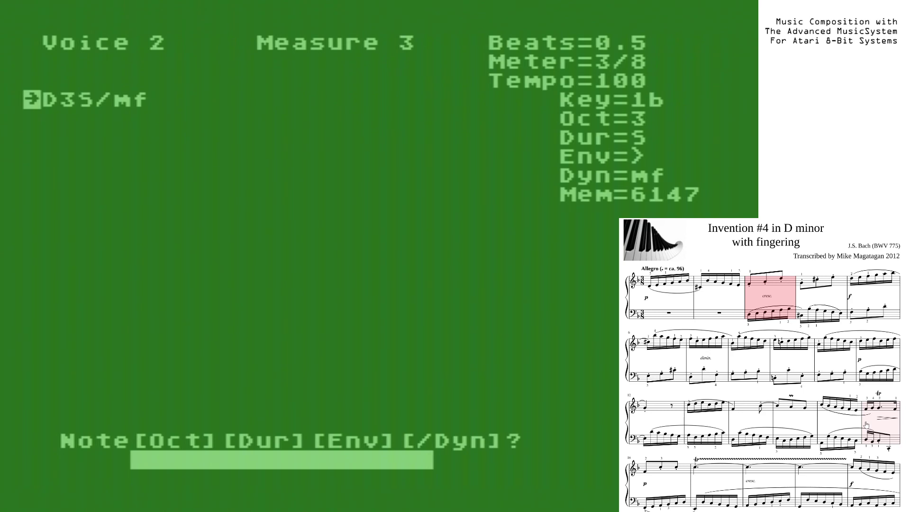
{"action": "key", "text": "Delete"}
{"action": "type", "text": "D25"}
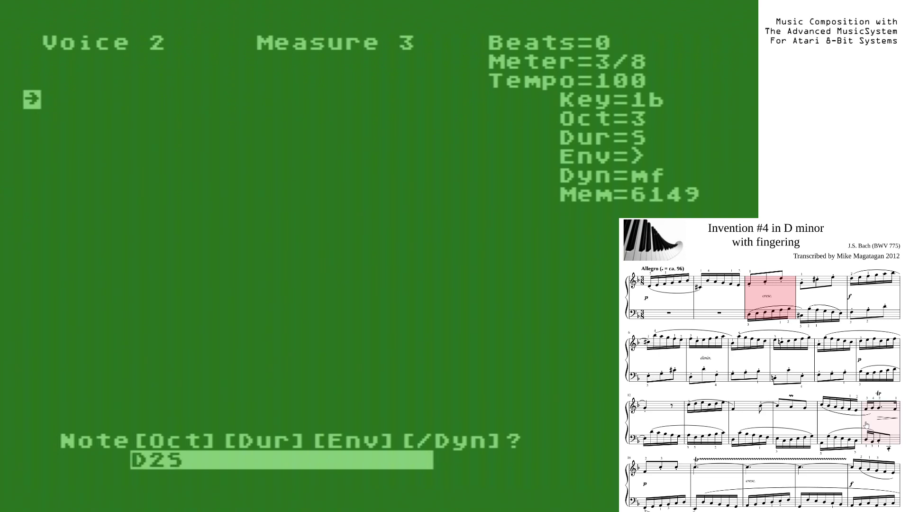
{"action": "key", "text": "Return"}
Continue the run with E, F, G, A and B-flat sixteenths in octave 2
{"action": "type", "text": "E25"}
{"action": "key", "text": "Return"}
{"action": "type", "text": "F25"}
{"action": "key", "text": "Return"}
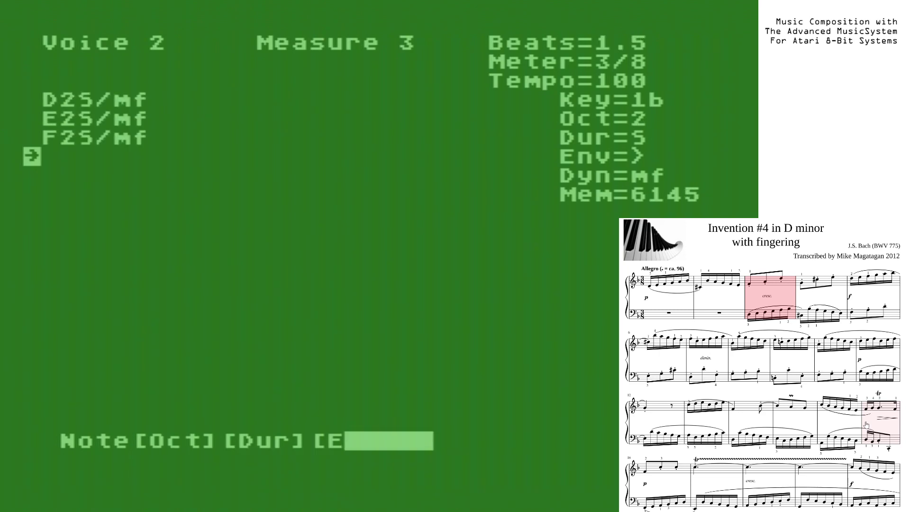
{"action": "type", "text": "G25"}
{"action": "key", "text": "Return"}
{"action": "type", "text": "G"}
{"action": "key", "text": "BackSpace"}
{"action": "type", "text": "A25"}
{"action": "key", "text": "Return"}
{"action": "type", "text": "B"}
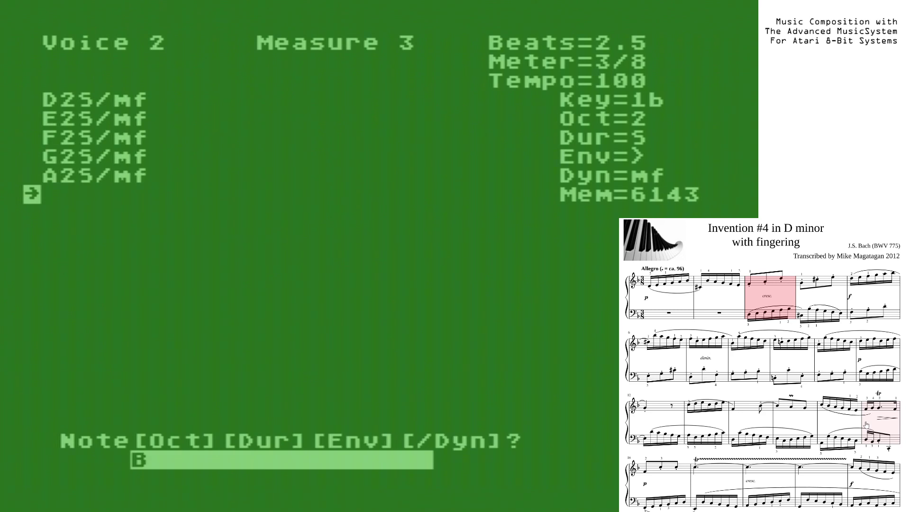
{"action": "type", "text": "b25"}
{"action": "key", "text": "Return"}
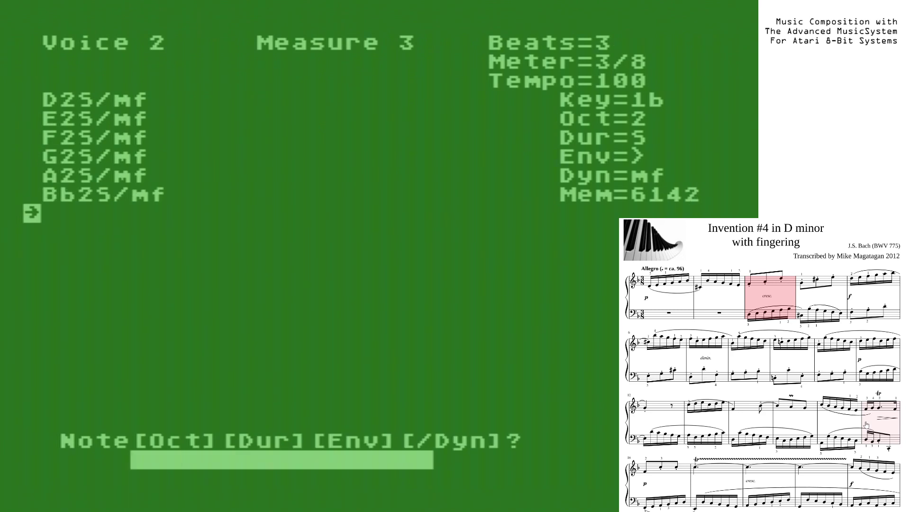
Start measure 4 with a C#2 sixteenth note
{"action": "type", "text": "M"}
{"action": "key", "text": "Return"}
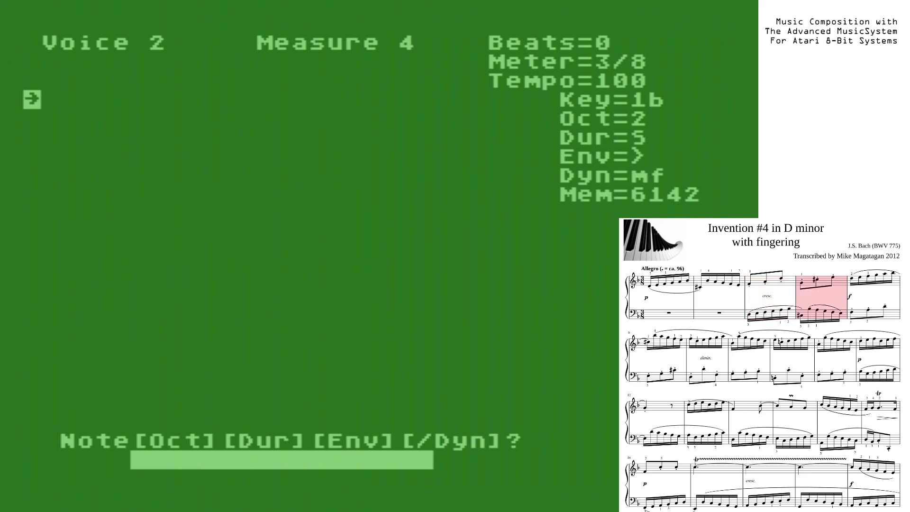
{"action": "type", "text": "C#2"}
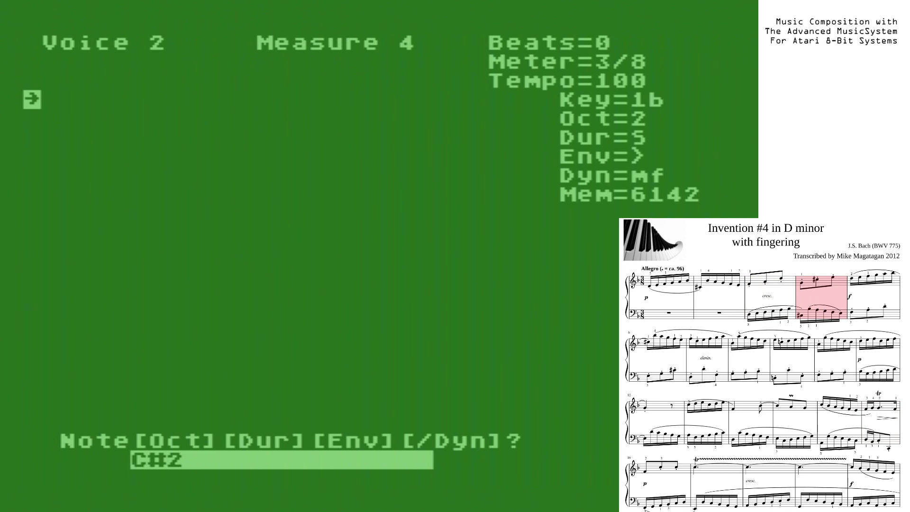
{"action": "key", "text": "Return"}
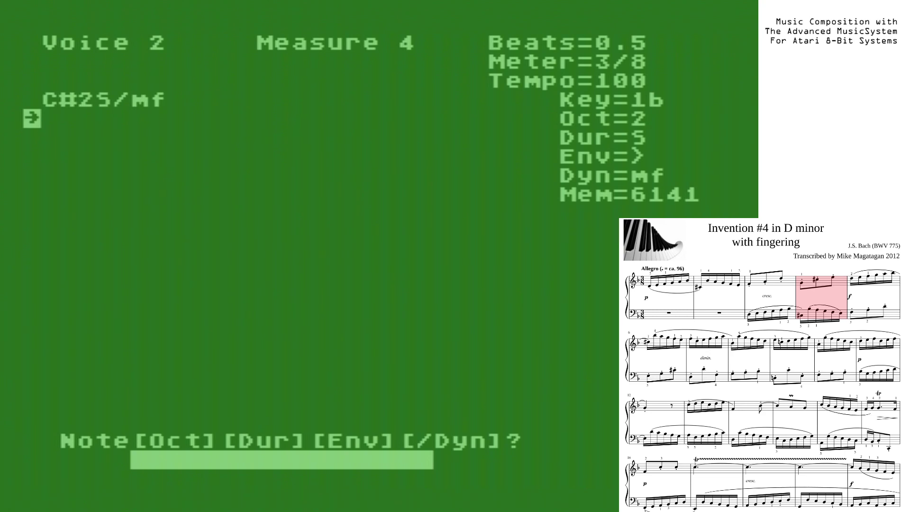
Enter falling B-flat, A, G, F, E sixteenths, mistakenly in octave 3
{"action": "type", "text": "B3"}
{"action": "key", "text": "Return"}
{"action": "type", "text": "A"}
{"action": "key", "text": "Return"}
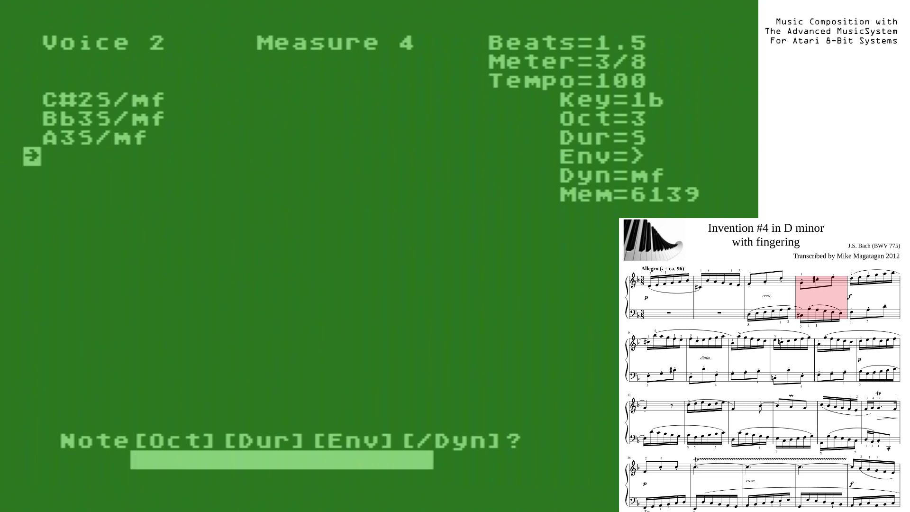
{"action": "type", "text": "G"}
{"action": "key", "text": "Return"}
{"action": "type", "text": "F"}
{"action": "key", "text": "Return"}
{"action": "type", "text": "E"}
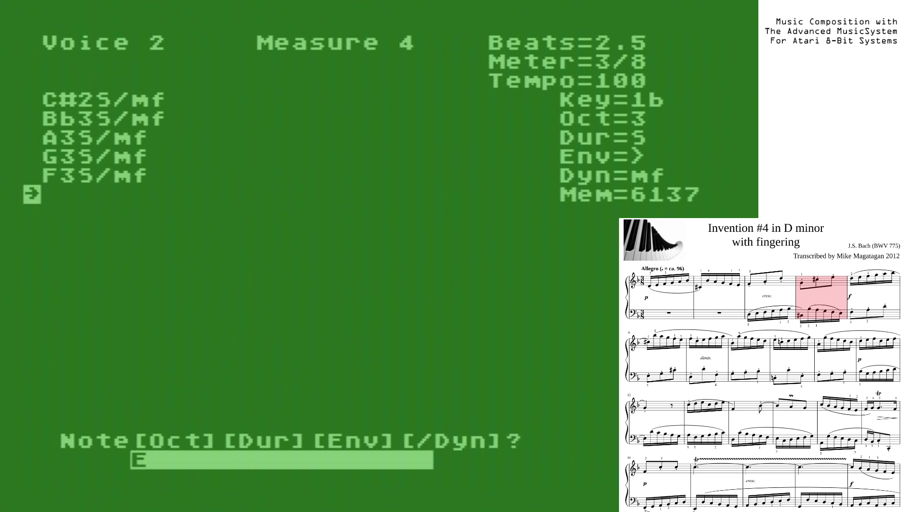
{"action": "key", "text": "Return"}
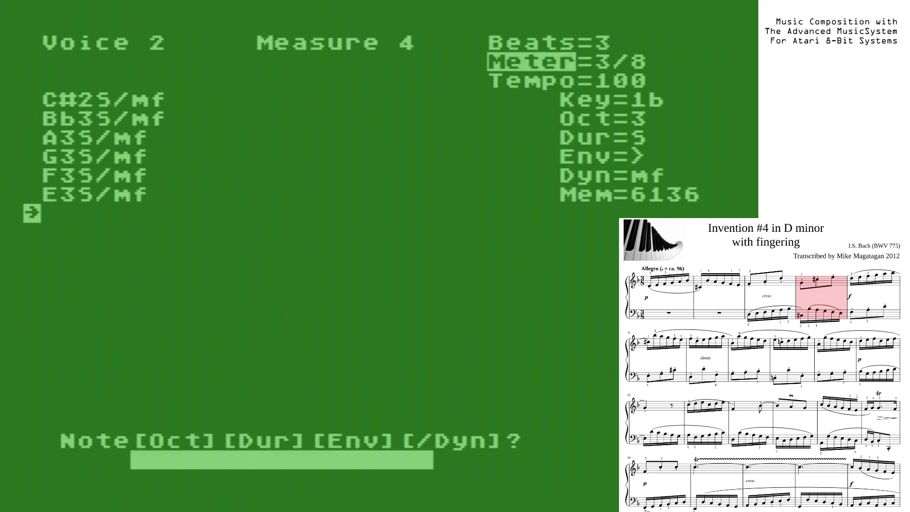
{"action": "type", "text": "P"}
Delete the octave-3 notes and re-enter B-flat, A, G, F, E in octave 2
{"action": "key", "text": "Up"}
{"action": "key", "text": "Up"}
{"action": "key", "text": "Up"}
{"action": "key", "text": "Up"}
{"action": "key", "text": "Up"}
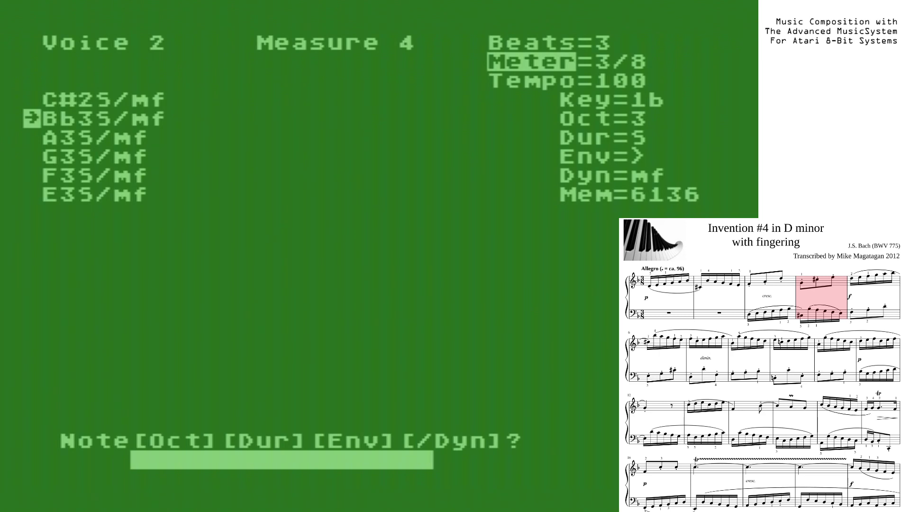
{"action": "key", "text": "Delete"}
{"action": "key", "text": "Delete"}
{"action": "key", "text": "Delete"}
{"action": "key", "text": "Delete"}
{"action": "key", "text": "Delete"}
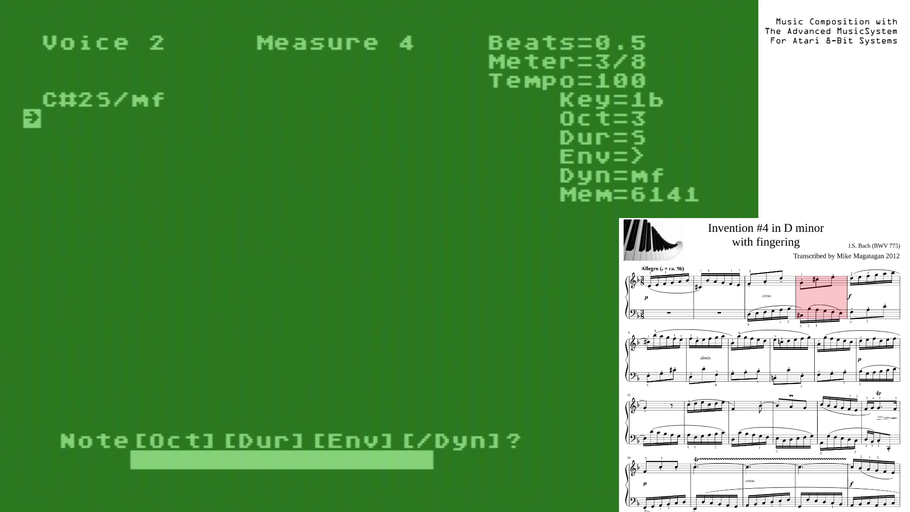
{"action": "type", "text": "B2"}
{"action": "key", "text": "Return"}
{"action": "type", "text": "A"}
{"action": "key", "text": "Return"}
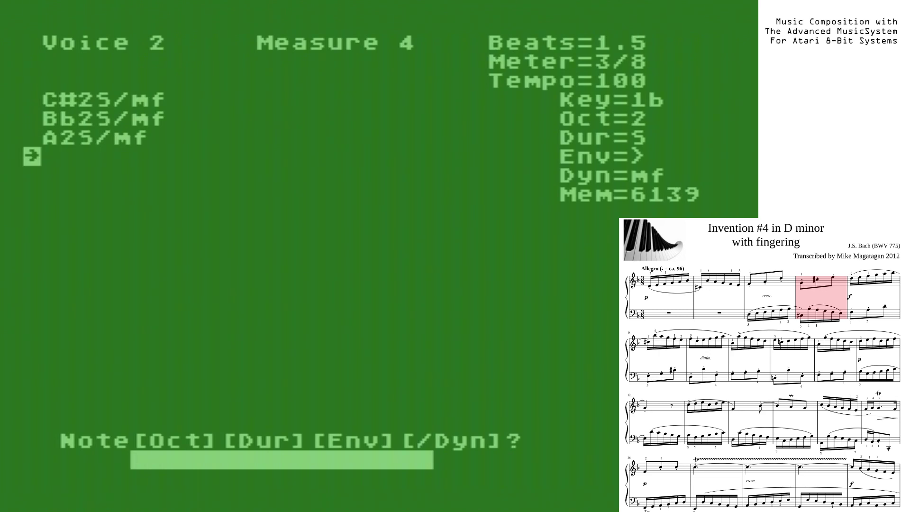
{"action": "type", "text": "G"}
{"action": "key", "text": "Return"}
{"action": "type", "text": "F"}
{"action": "key", "text": "Return"}
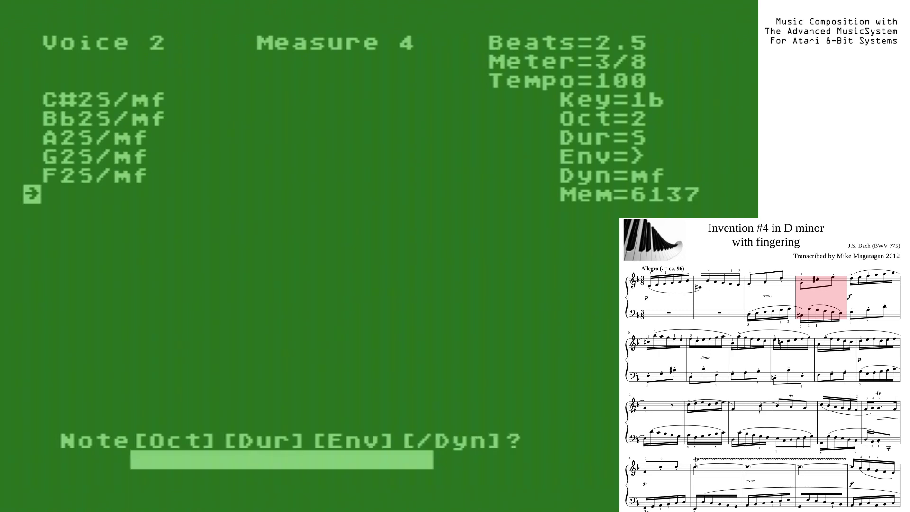
{"action": "type", "text": "E"}
{"action": "key", "text": "Return"}
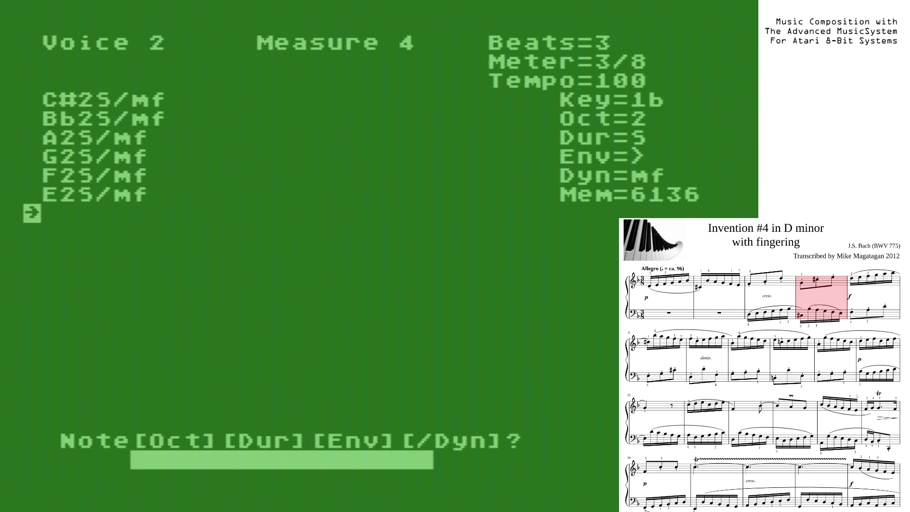
{"action": "type", "text": "P"}
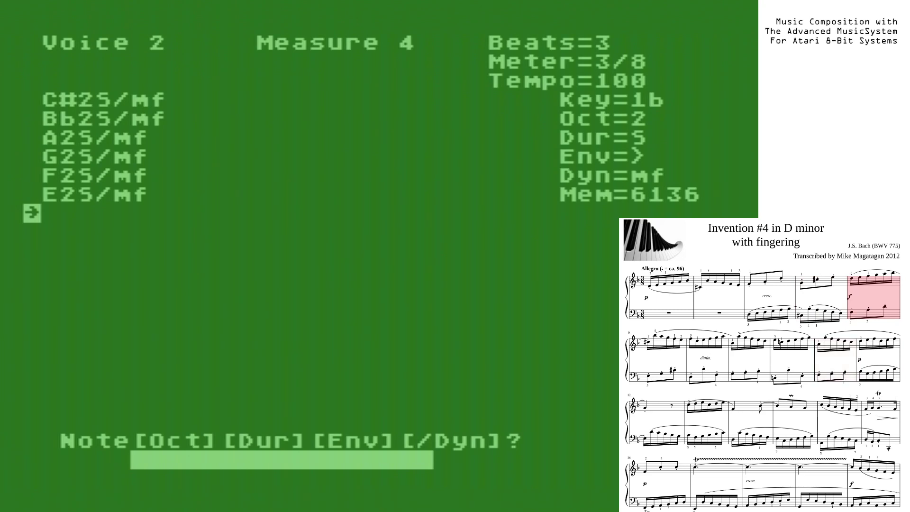
Start measure 5 with an F2 eighth note, correcting a mistyped entry
{"action": "type", "text": "M"}
{"action": "key", "text": "Return"}
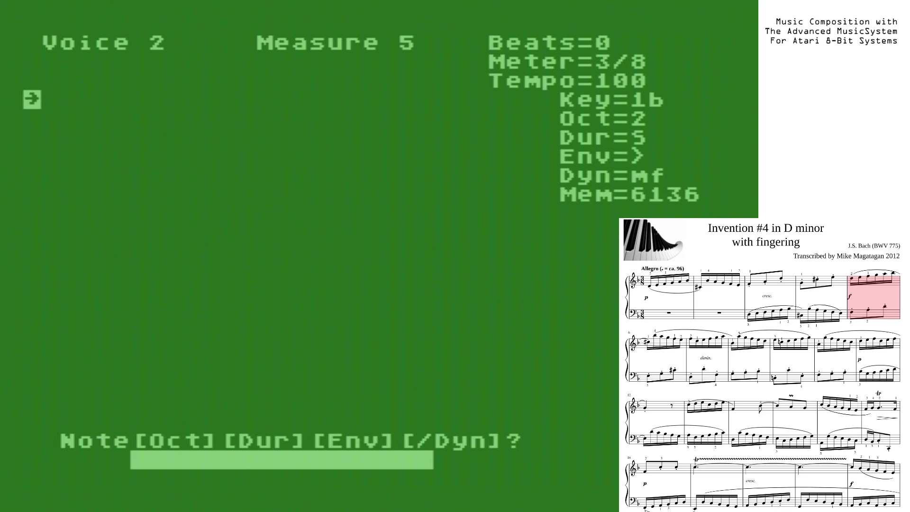
{"action": "type", "text": "F2A"}
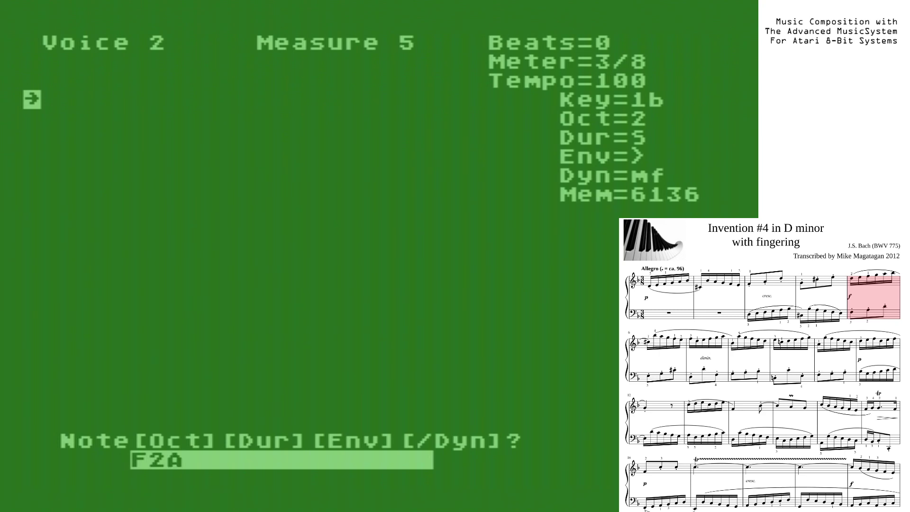
{"action": "key", "text": "BackSpace"}
{"action": "key", "text": "BackSpace"}
{"action": "type", "text": "E2"}
{"action": "key", "text": "Return"}
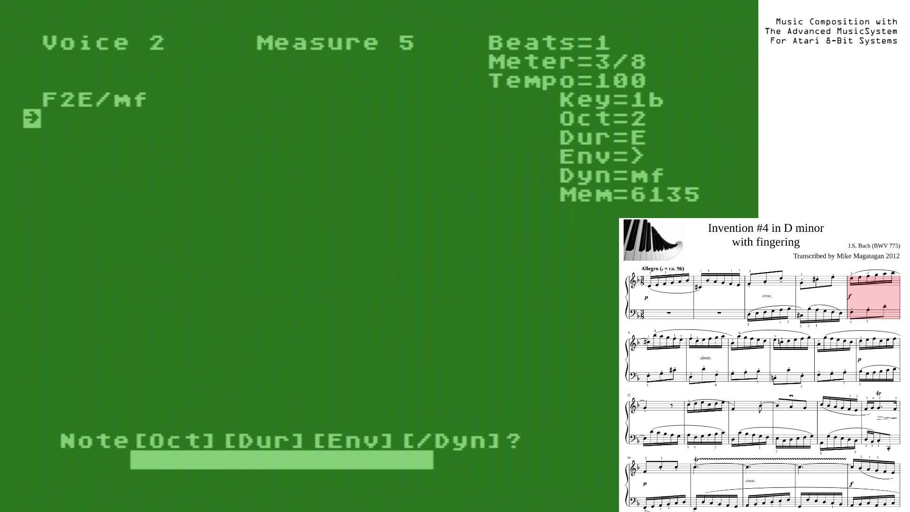
Add A2 and D3 eighth notes, then advance to measure 6
{"action": "type", "text": "A"}
{"action": "key", "text": "Return"}
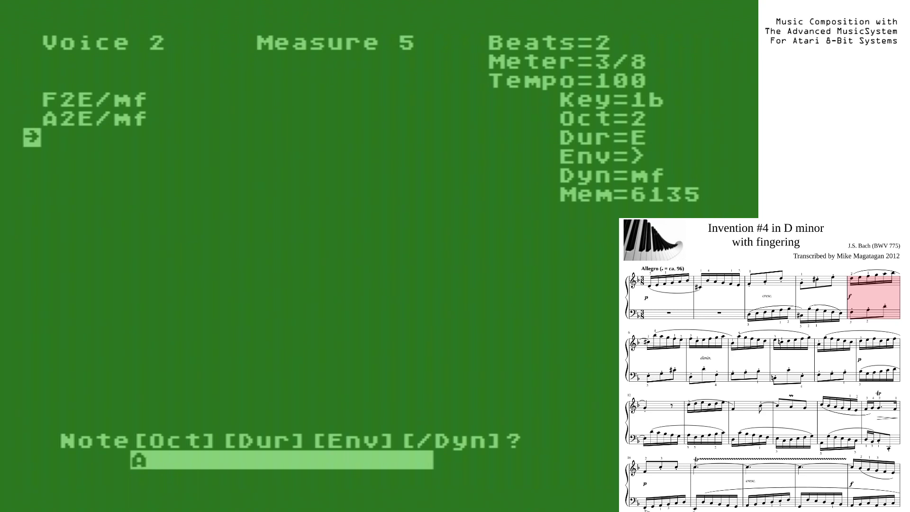
{"action": "type", "text": "D3"}
{"action": "key", "text": "Return"}
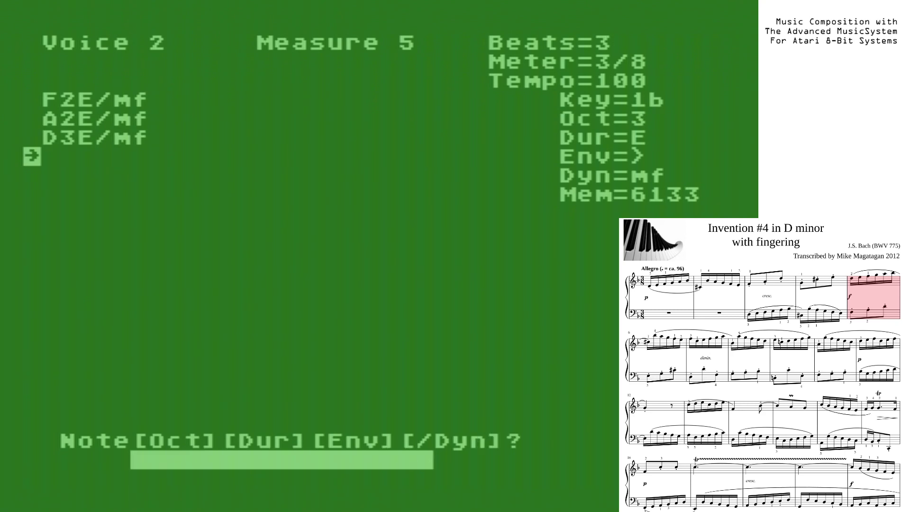
{"action": "key", "text": "Right"}
{"action": "key", "text": "Return"}
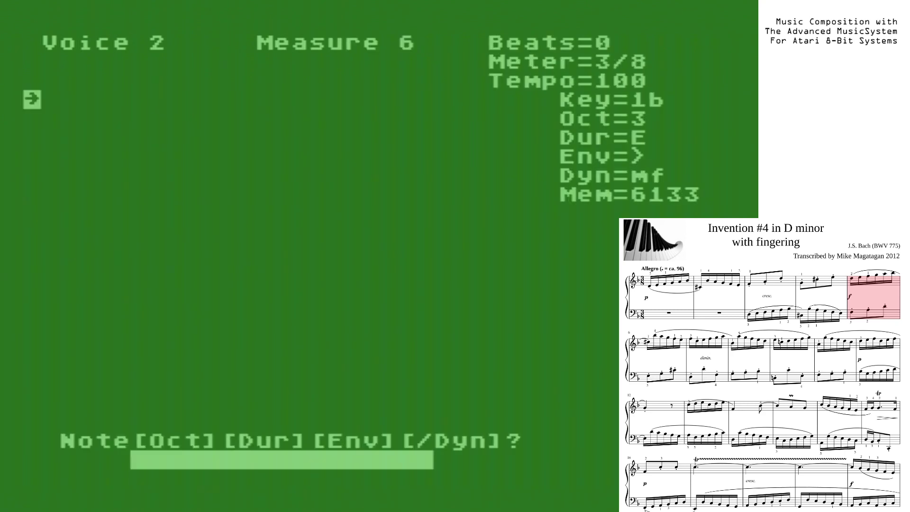
Quit the note editor and play back all voices of measures 1–5
{"action": "type", "text": "Q"}
{"action": "key", "text": "BackSpace"}
{"action": "type", "text": "Q"}
{"action": "key", "text": "Return"}
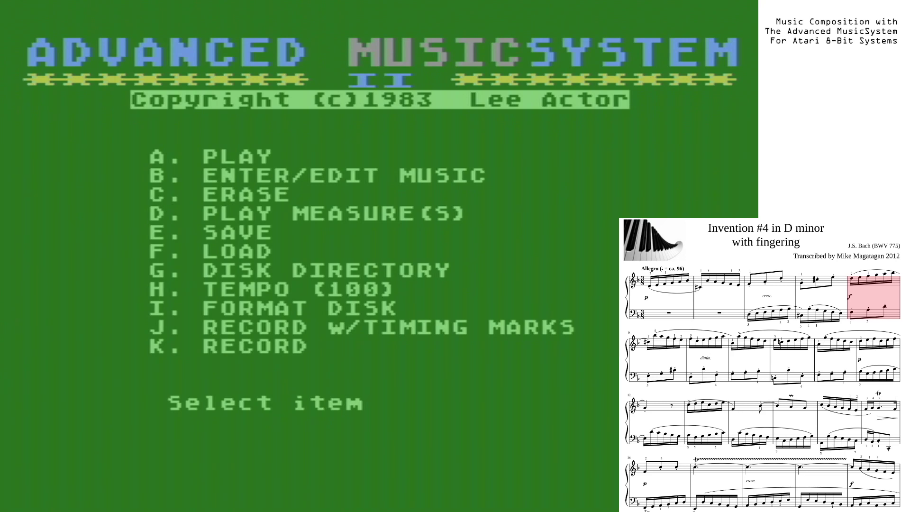
{"action": "key", "text": "a"}
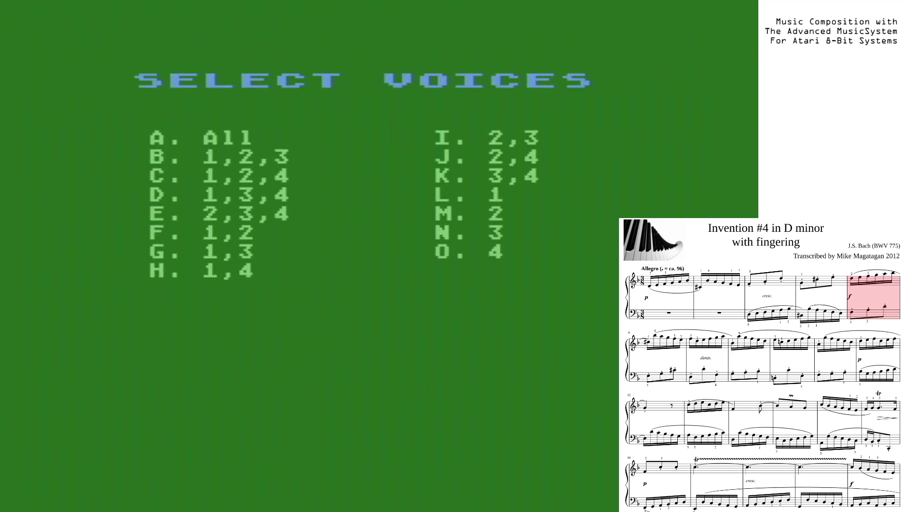
{"action": "key", "text": "a"}
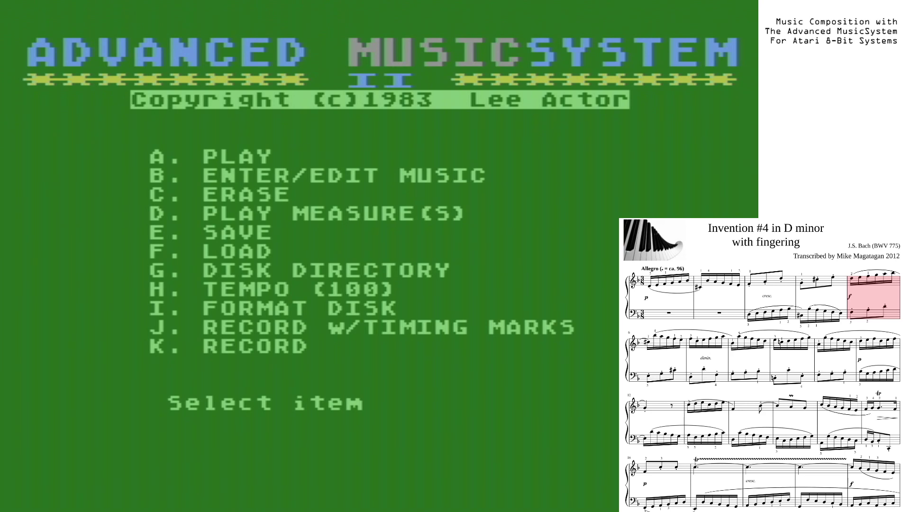
Load the INVDM song file, retrying after the I/O error, and choose Enter/Edit Music
{"action": "key", "text": "f"}
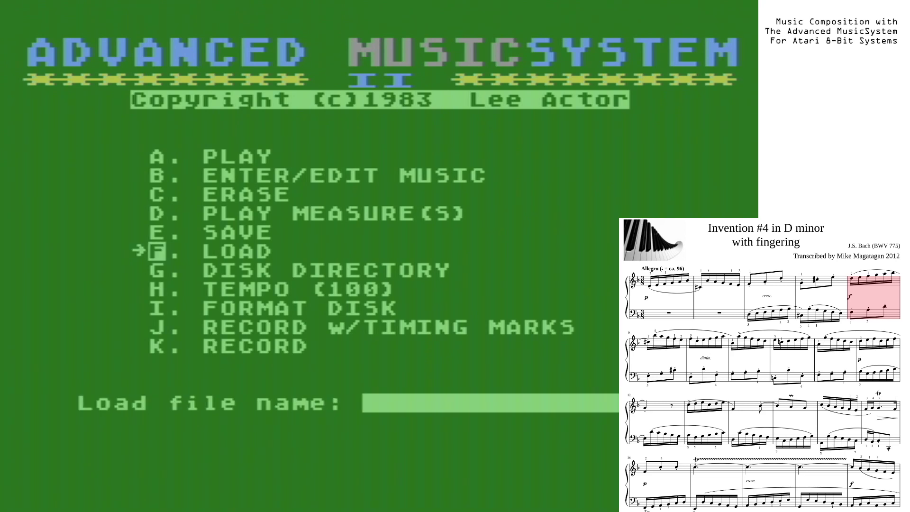
{"action": "type", "text": "INVDM"}
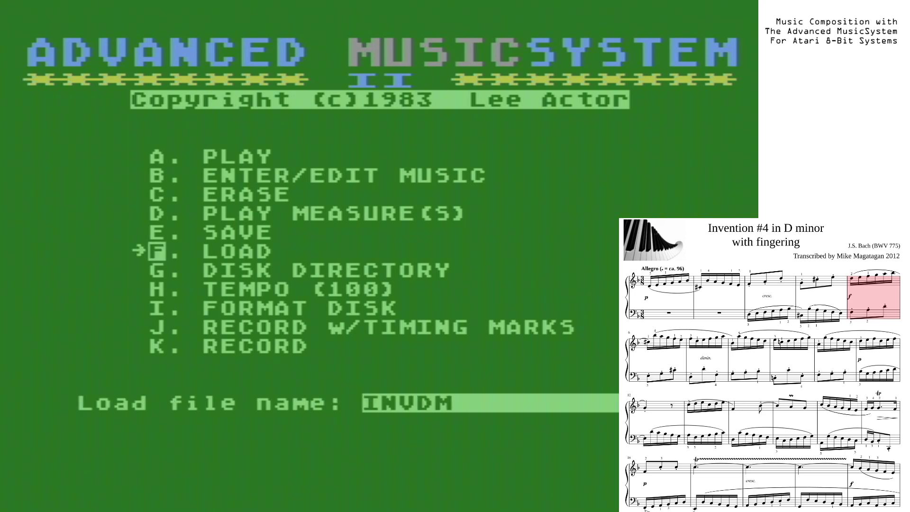
{"action": "key", "text": "Return"}
{"action": "key", "text": "Return"}
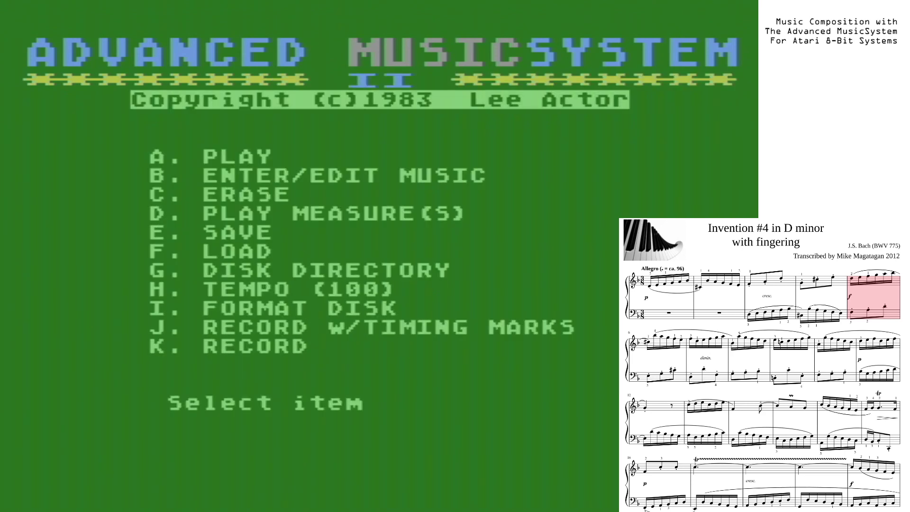
{"action": "type", "text": "f"}
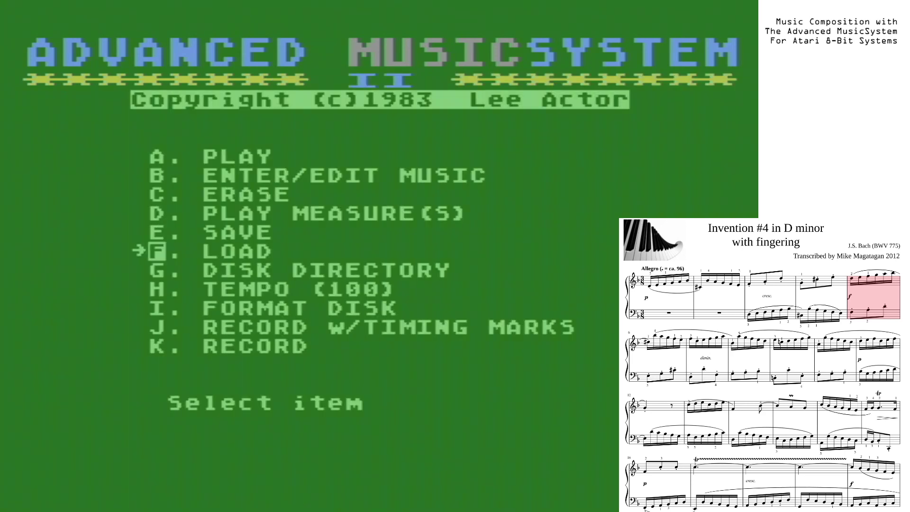
{"action": "type", "text": "INVDM"}
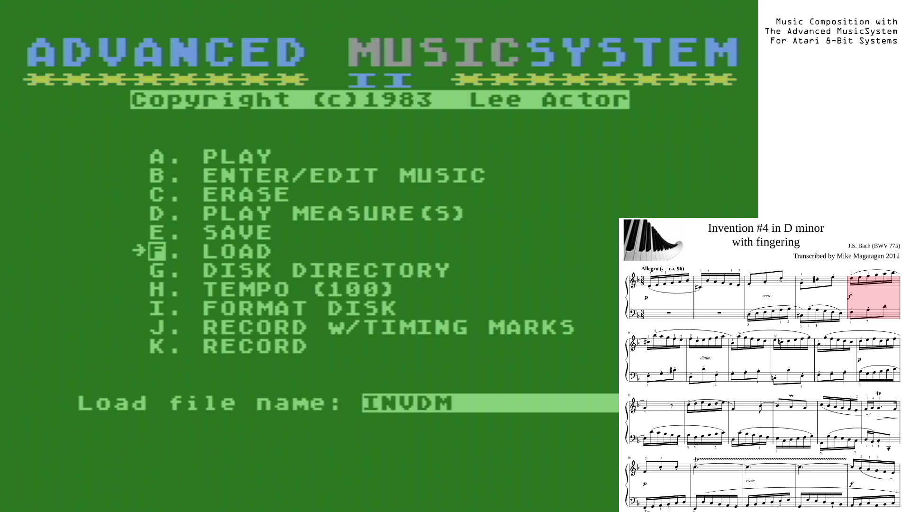
{"action": "key", "text": "Return"}
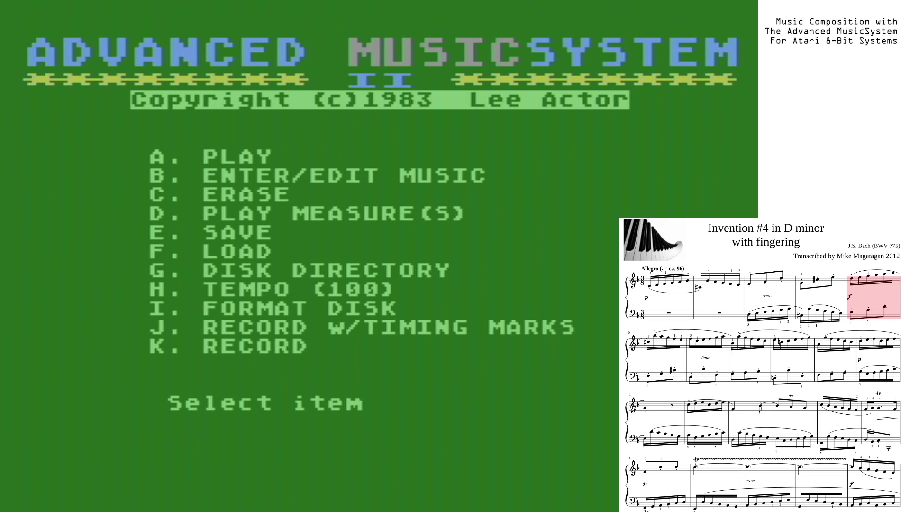
{"action": "key", "text": "b"}
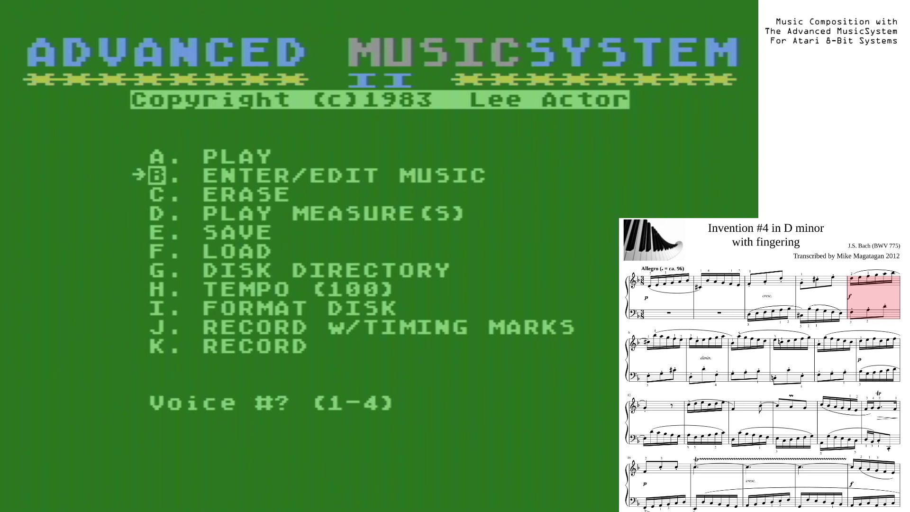
Select voice 1 and type M19 to target measure 19
{"action": "key", "text": "1"}
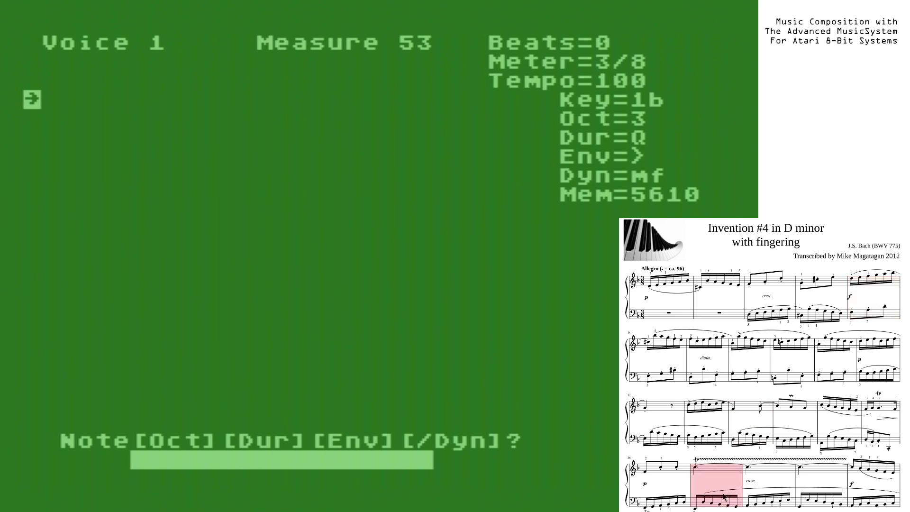
{"action": "type", "text": "M19"}
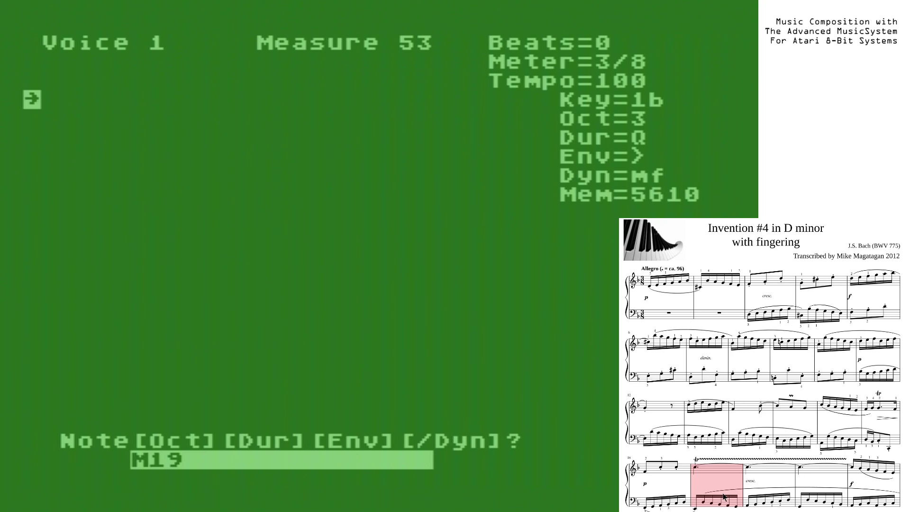
Fill measure 19 with twelve alternating C5T/p and D5T/p trill notes
{"action": "key", "text": "Return"}
{"action": "type", "text": "C5T/p D5T/p C5T/p D5T/p C5T/p D5T/p C5T/p D5T/p C5T/p "}
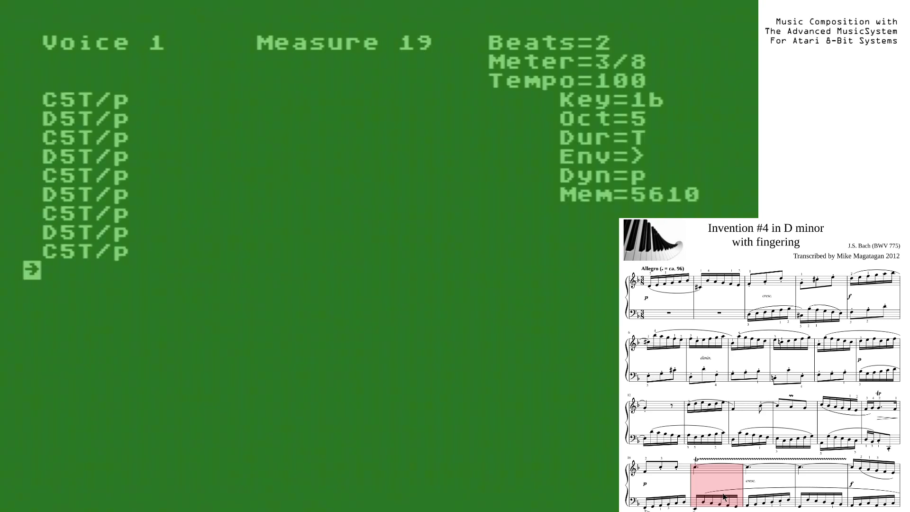
{"action": "type", "text": "D5T/p"}
{"action": "key", "text": "Return"}
{"action": "type", "text": "C5T/p"}
{"action": "key", "text": "Return"}
{"action": "type", "text": "D5T/p"}
{"action": "key", "text": "Return"}
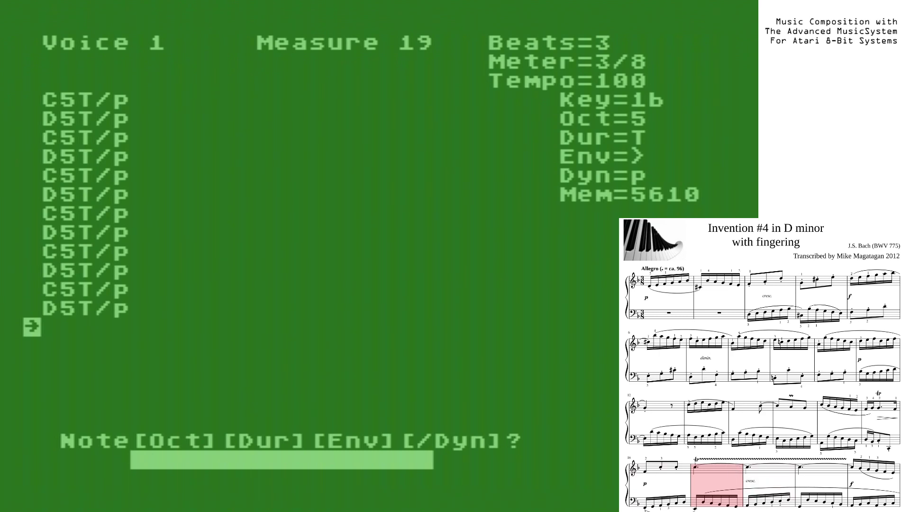
Play the trill back twice with P
{"action": "type", "text": "P"}
{"action": "key", "text": "Return"}
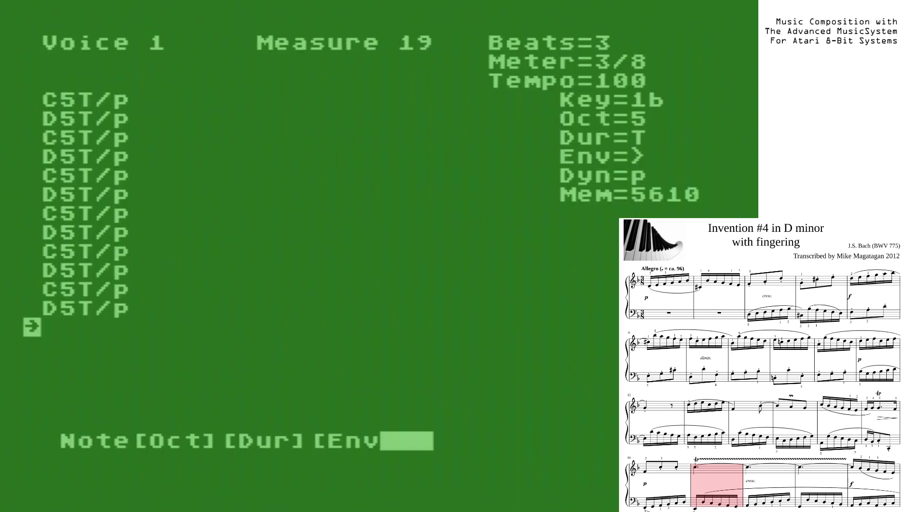
{"action": "type", "text": "P"}
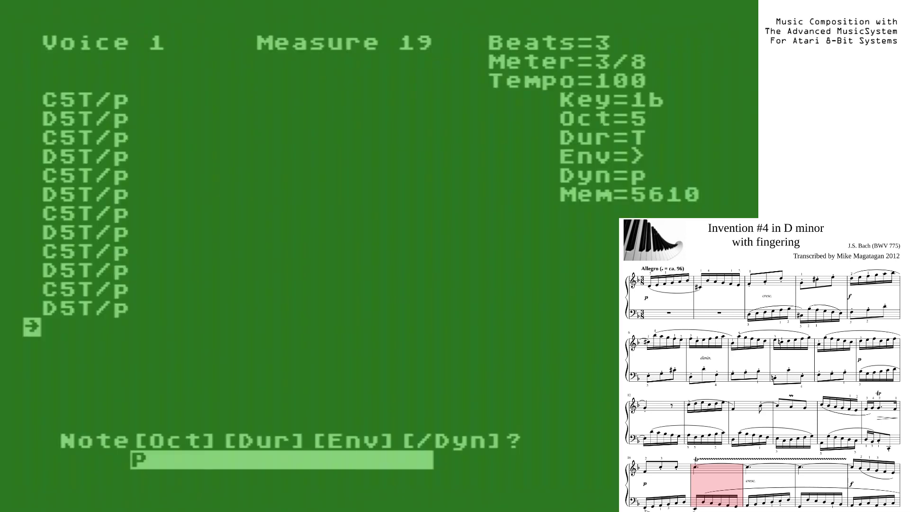
{"action": "key", "text": "Return"}
Leave the note editor and play the whole piece with all voices
{"action": "type", "text": "Q"}
{"action": "key", "text": "Return"}
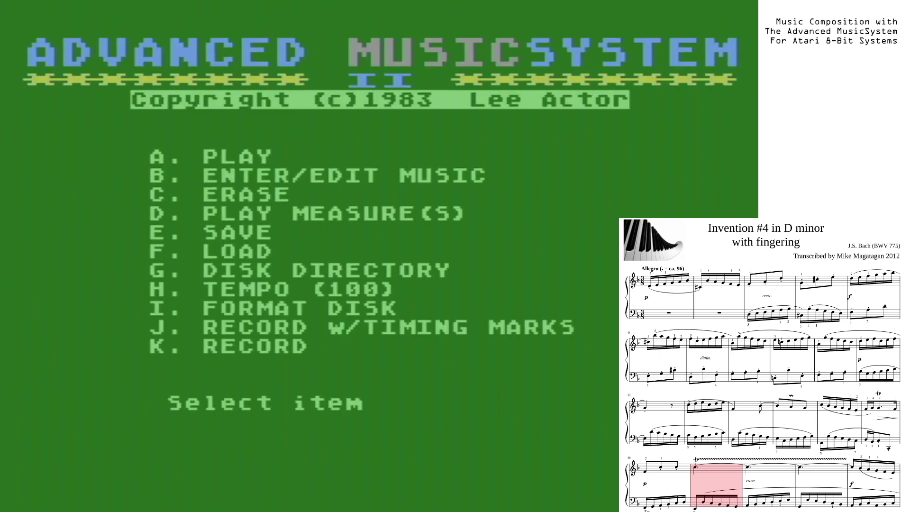
{"action": "key", "text": "a"}
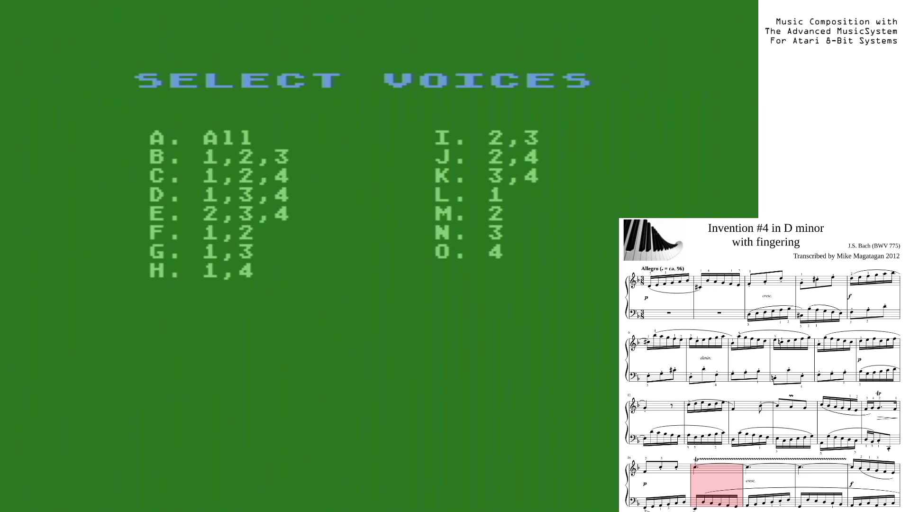
{"action": "key", "text": "a"}
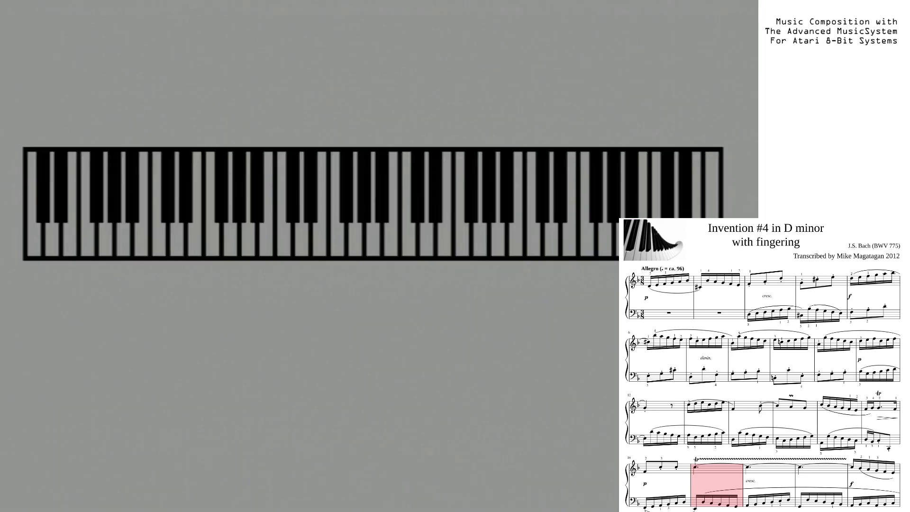